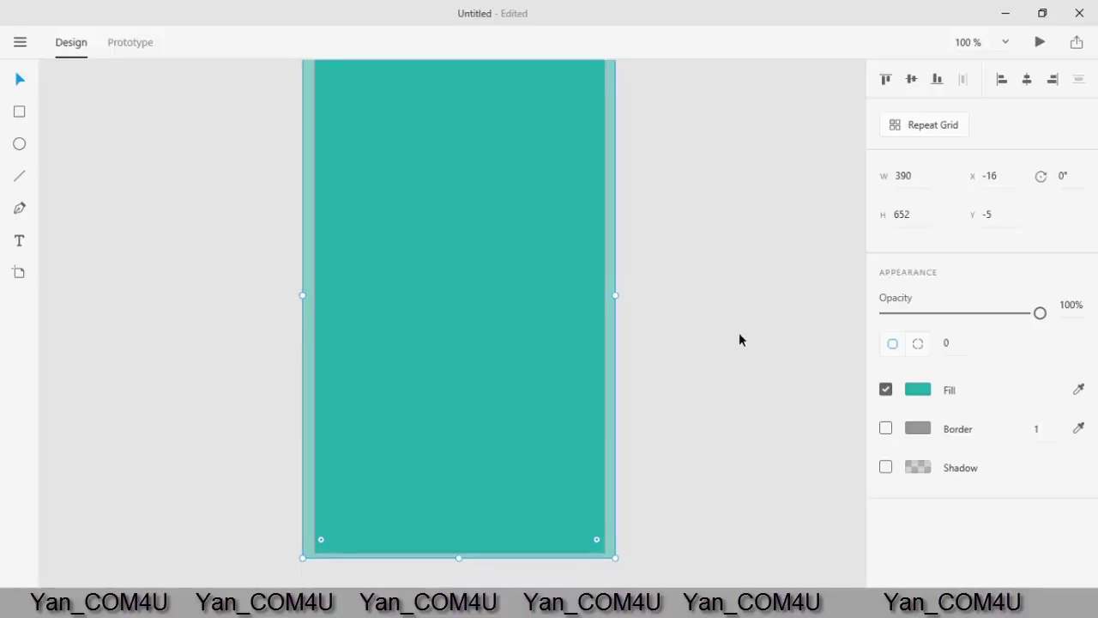
{"action": "left_click_drag", "start_coordinate": [734, 360], "coordinate": [742, 400]}
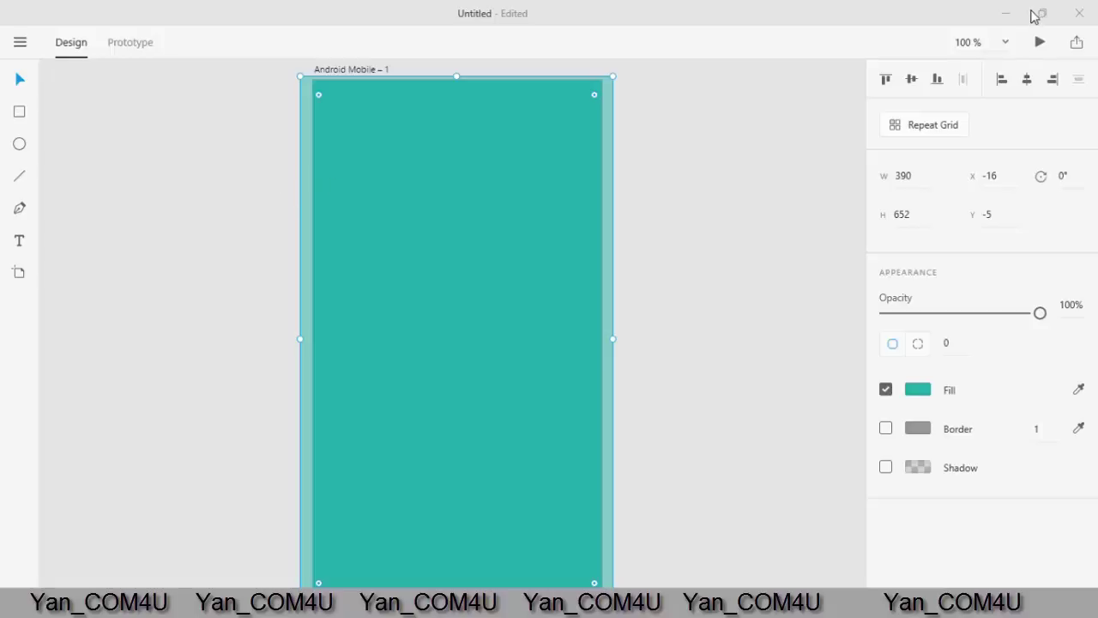
{"action": "key", "text": "ctrl+z"}
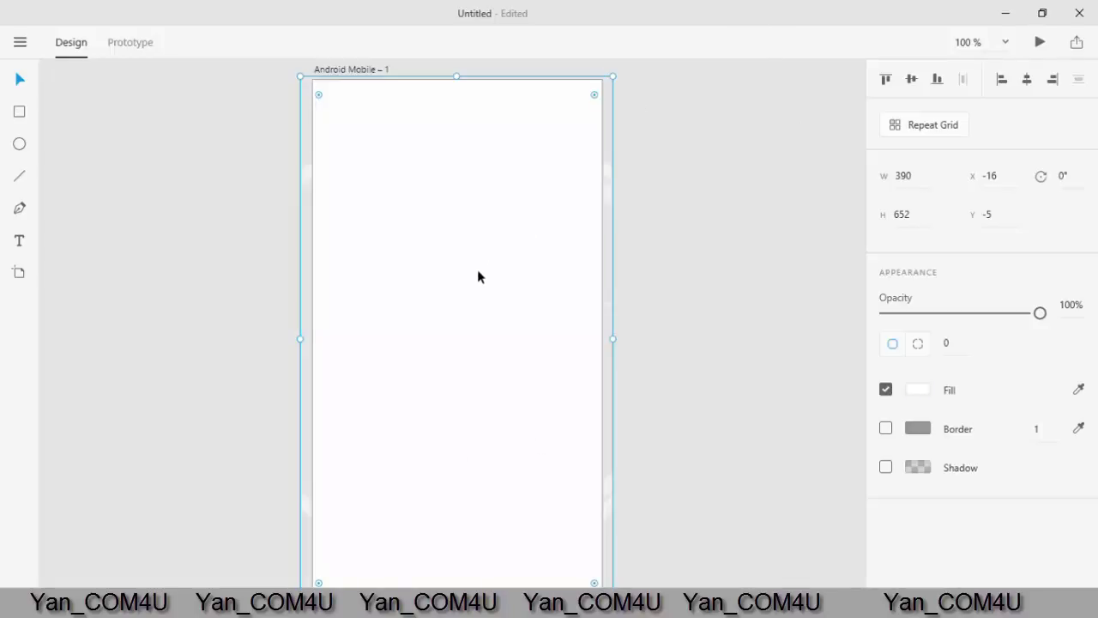
{"action": "key", "text": "ctrl+shift+z"}
Step: Import the white COM4U BIKE logo image and move it onto the teal Android Mobile artboard
{"action": "left_click", "coordinate": [19, 272]}
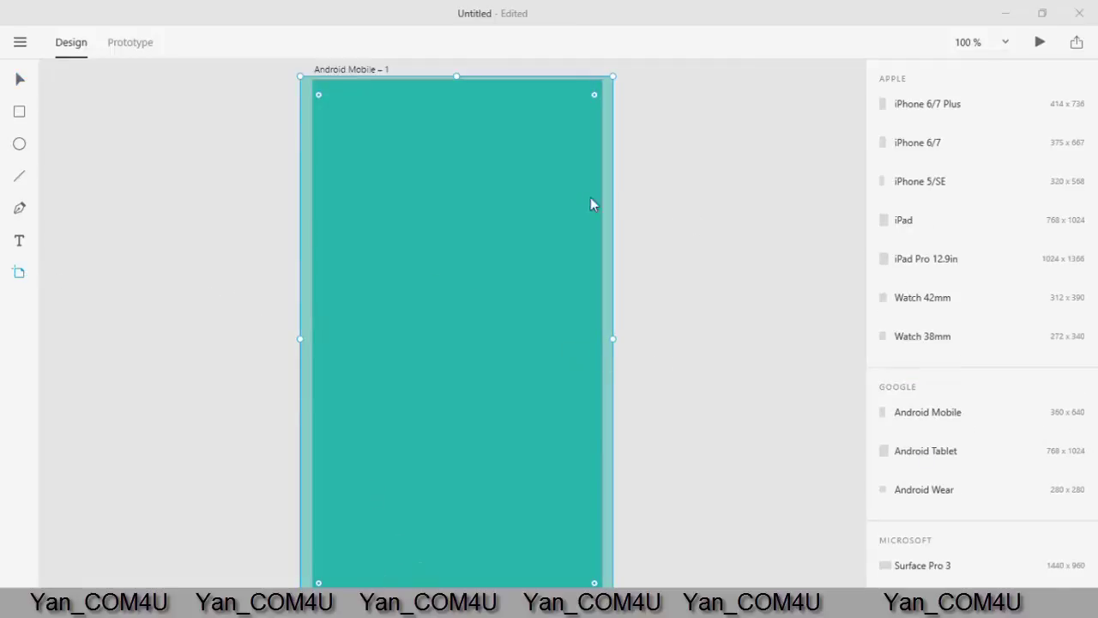
{"action": "left_click", "coordinate": [694, 463]}
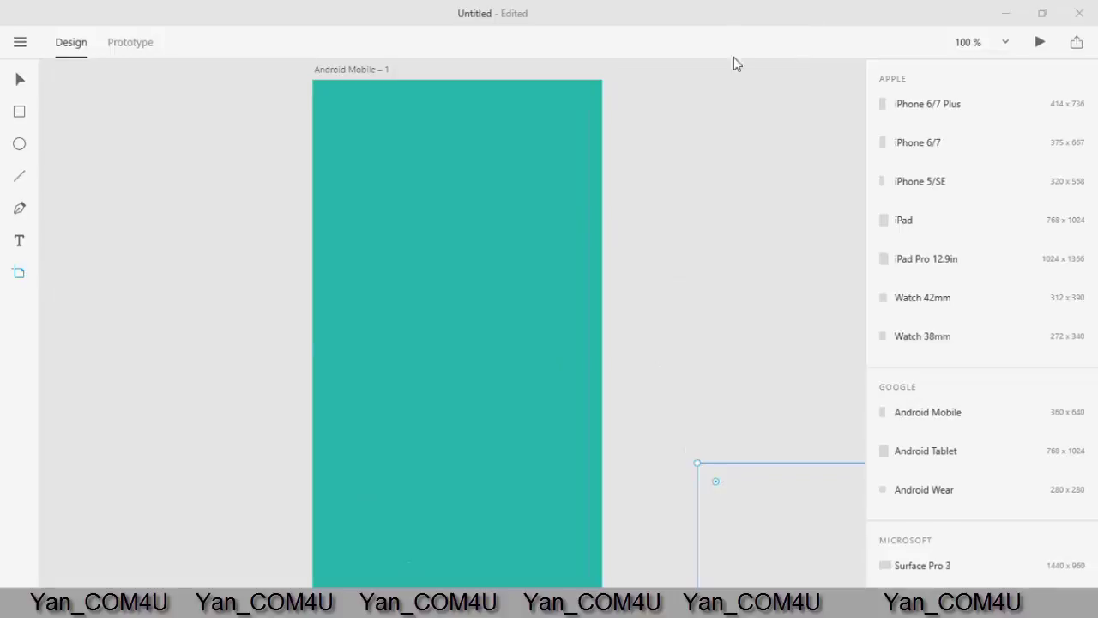
{"action": "left_click", "coordinate": [19, 80]}
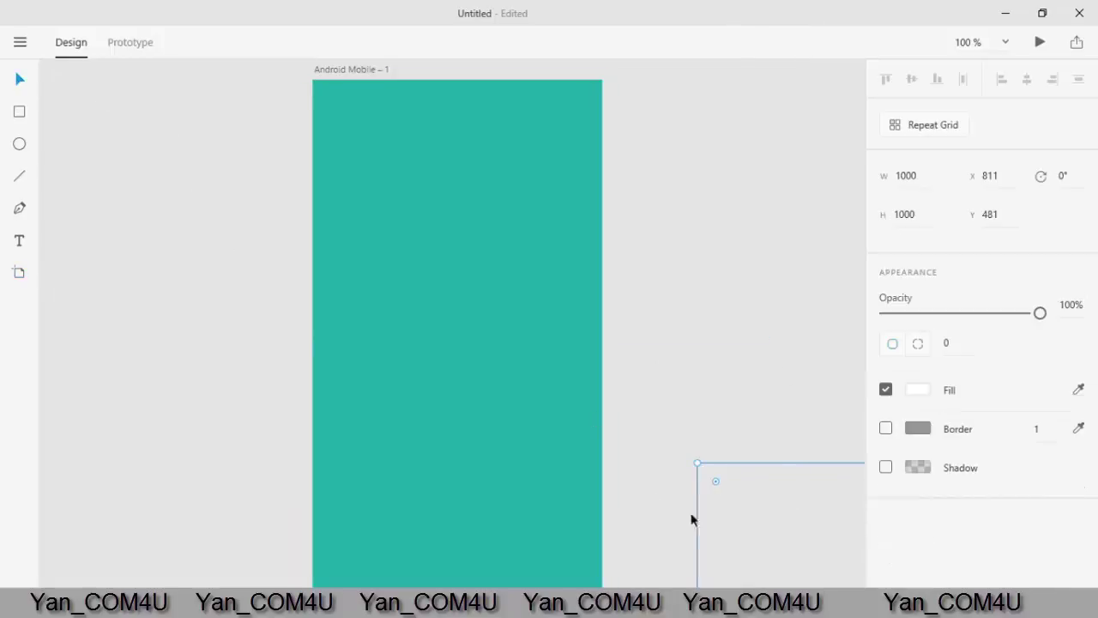
{"action": "left_click_drag", "start_coordinate": [680, 298], "coordinate": [238, 337]}
Step: Scale the COM4U BIKE logo down proportionally to about 233 × 233 so it fits within the artboard
{"action": "left_click_drag", "start_coordinate": [131, 215], "coordinate": [194, 309]}
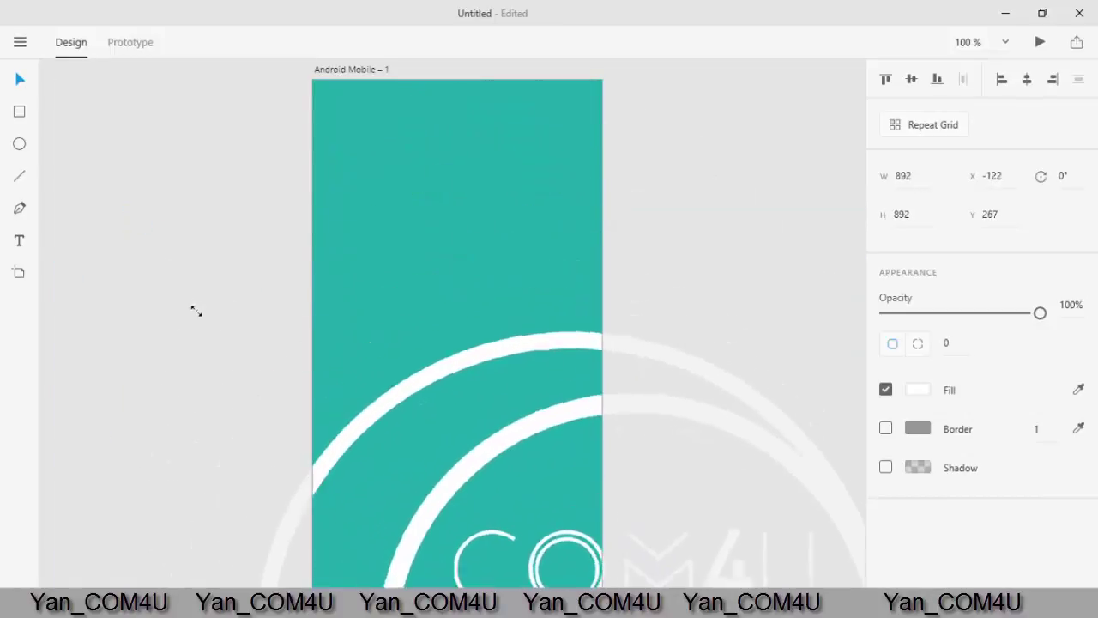
{"action": "left_click_drag", "start_coordinate": [672, 456], "coordinate": [589, 277]}
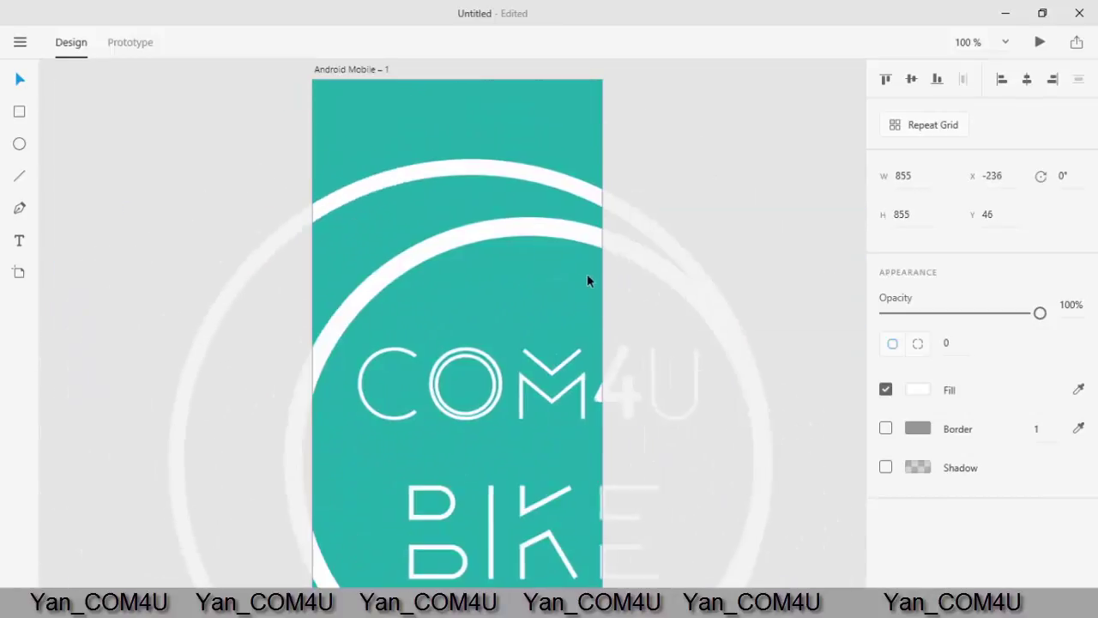
{"action": "left_click_drag", "start_coordinate": [123, 117], "coordinate": [447, 444]}
{"action": "left_click_drag", "start_coordinate": [651, 519], "coordinate": [459, 143]}
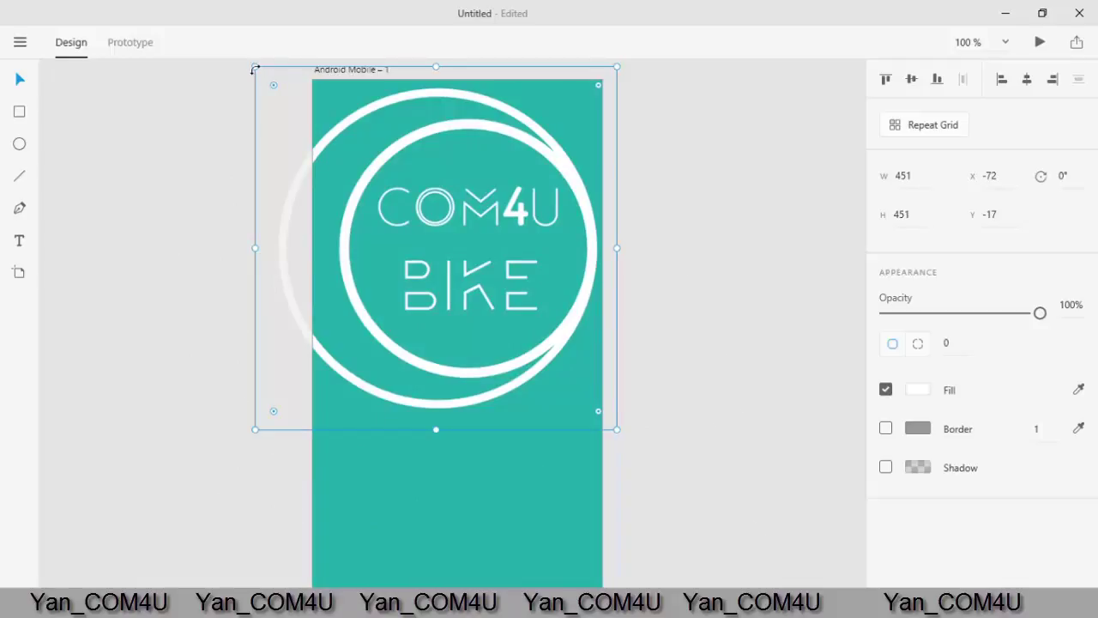
{"action": "left_click_drag", "start_coordinate": [255, 66], "coordinate": [440, 240]}
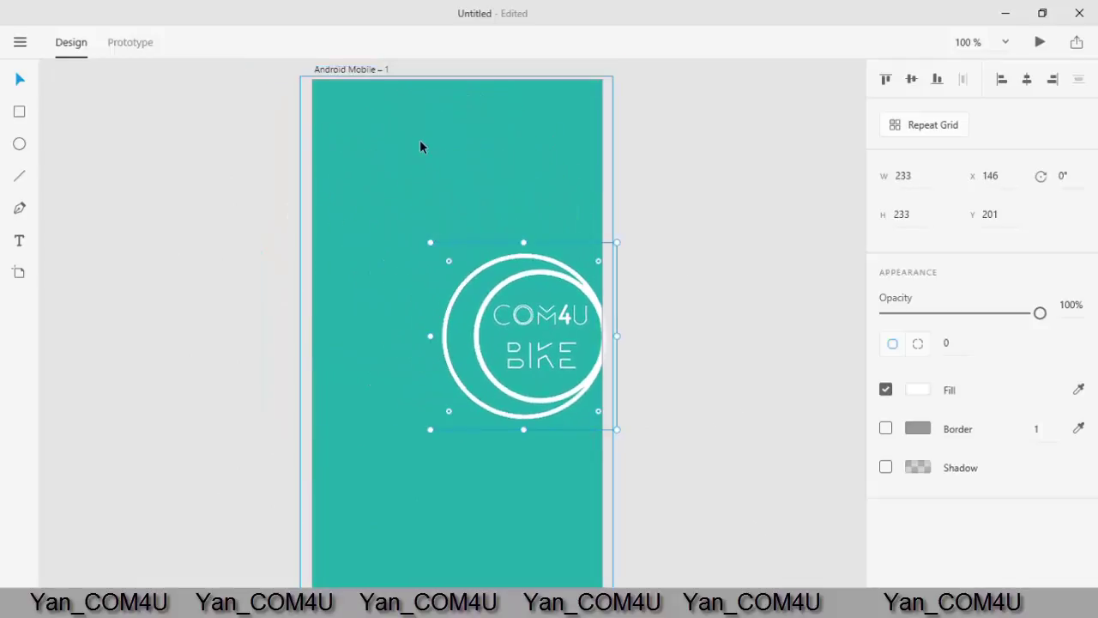
Step: Move the logo to the upper part of the artboard, centred horizontally at about X 64, Y 39
{"action": "left_click", "coordinate": [420, 140]}
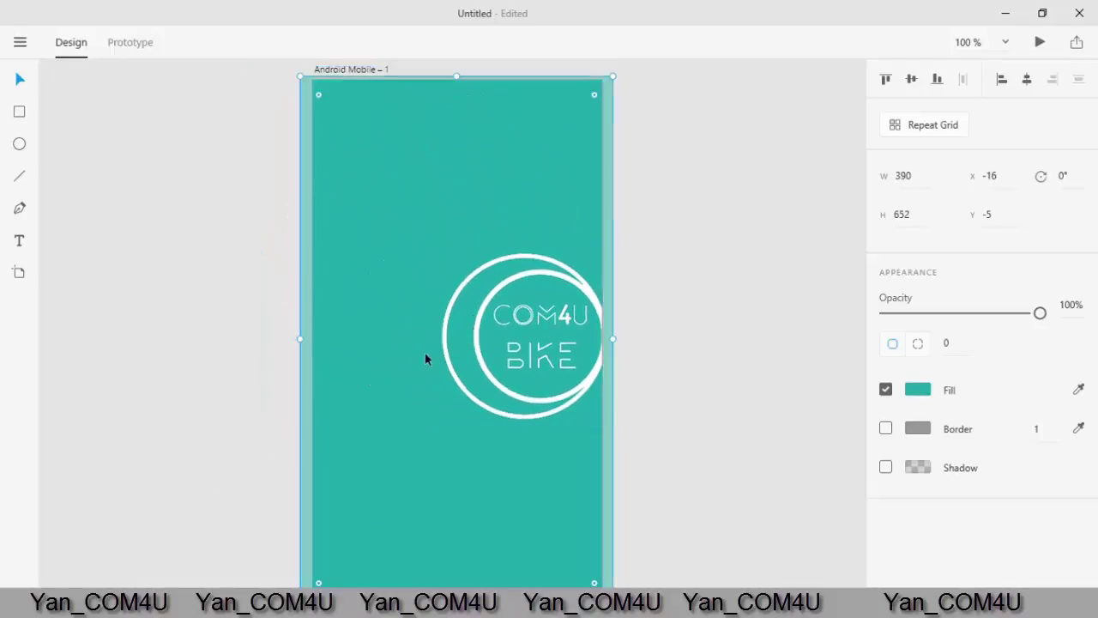
{"action": "left_click_drag", "start_coordinate": [515, 326], "coordinate": [447, 193]}
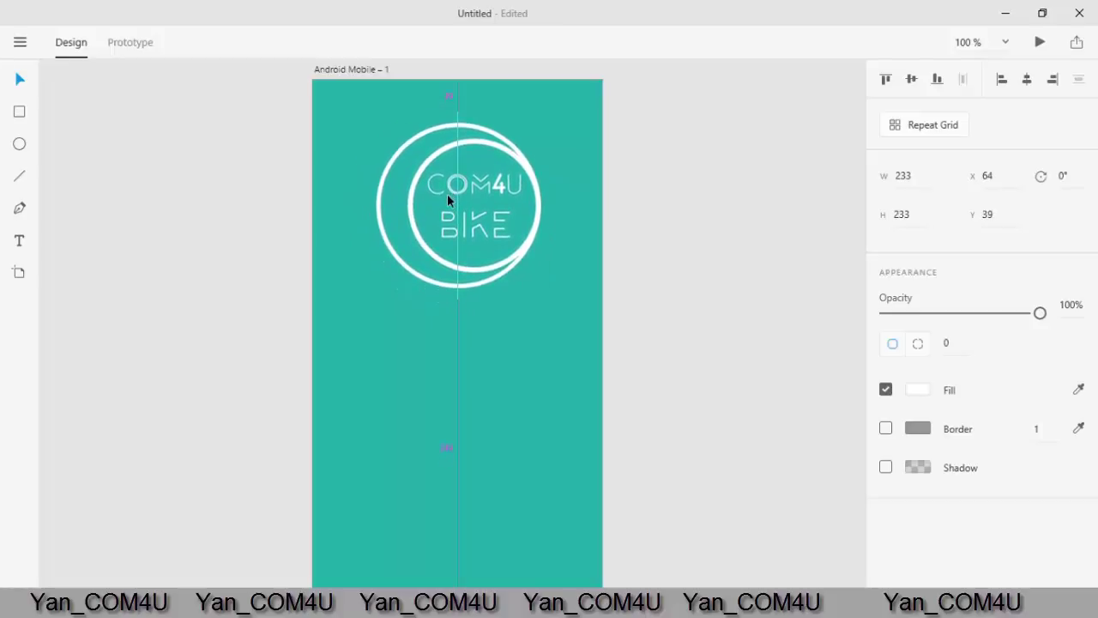
{"action": "left_click", "coordinate": [679, 243]}
{"action": "left_click_drag", "start_coordinate": [679, 243], "coordinate": [662, 260]}
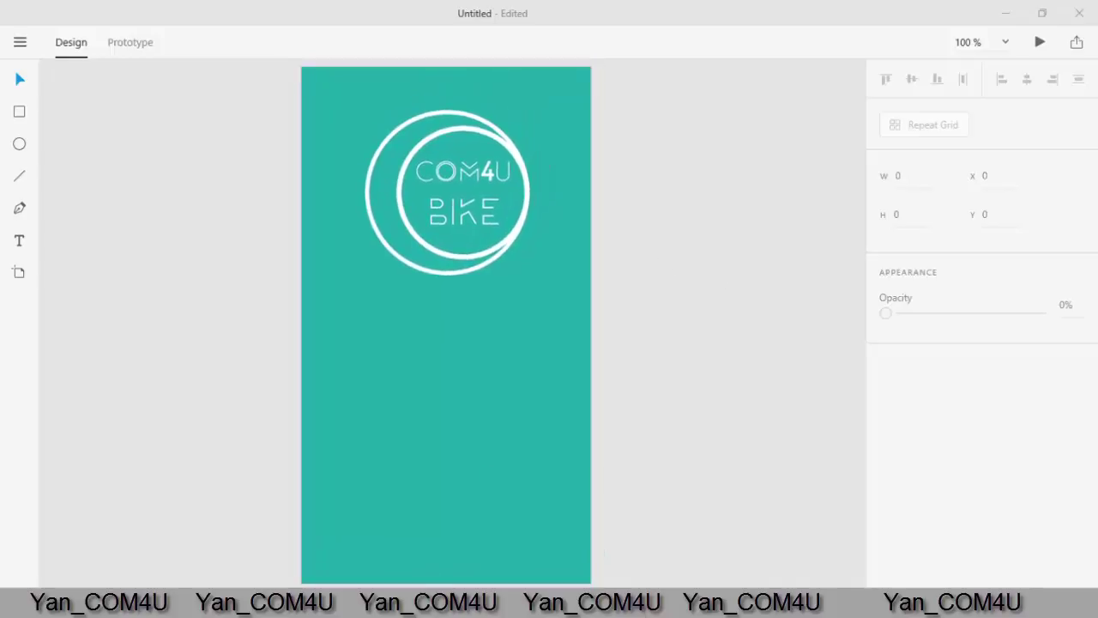
Step: Draw a white rectangle about 330 × 44 below the logo at about X 20, Y 288
{"action": "left_click", "coordinate": [19, 111]}
{"action": "left_click_drag", "start_coordinate": [319, 300], "coordinate": [591, 344]}
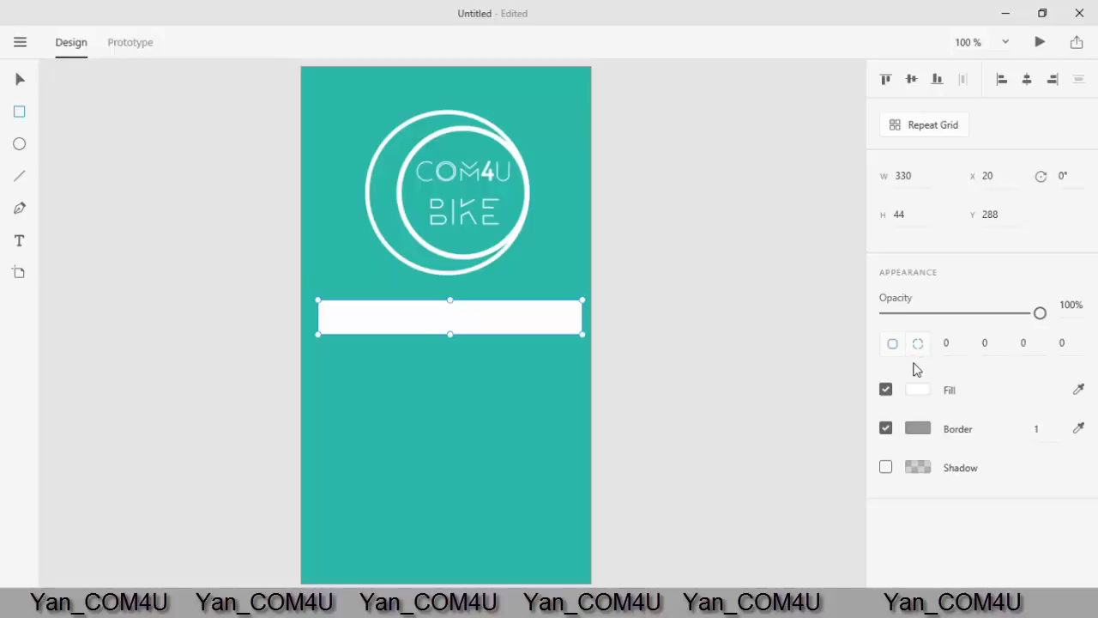
Step: Try a corner radius of 10 on the white rectangle and reset it to 0
{"action": "left_click", "coordinate": [959, 348]}
{"action": "type", "text": "10"}
{"action": "key", "text": "Tab"}
{"action": "left_click", "coordinate": [948, 344]}
{"action": "type", "text": "0"}
{"action": "key", "text": "Return"}
Step: Enlarge the white rectangle to about 339 × 56 and round its corners to a radius of 28
{"action": "left_click", "coordinate": [19, 82]}
{"action": "left_click_drag", "start_coordinate": [318, 335], "coordinate": [310, 344]}
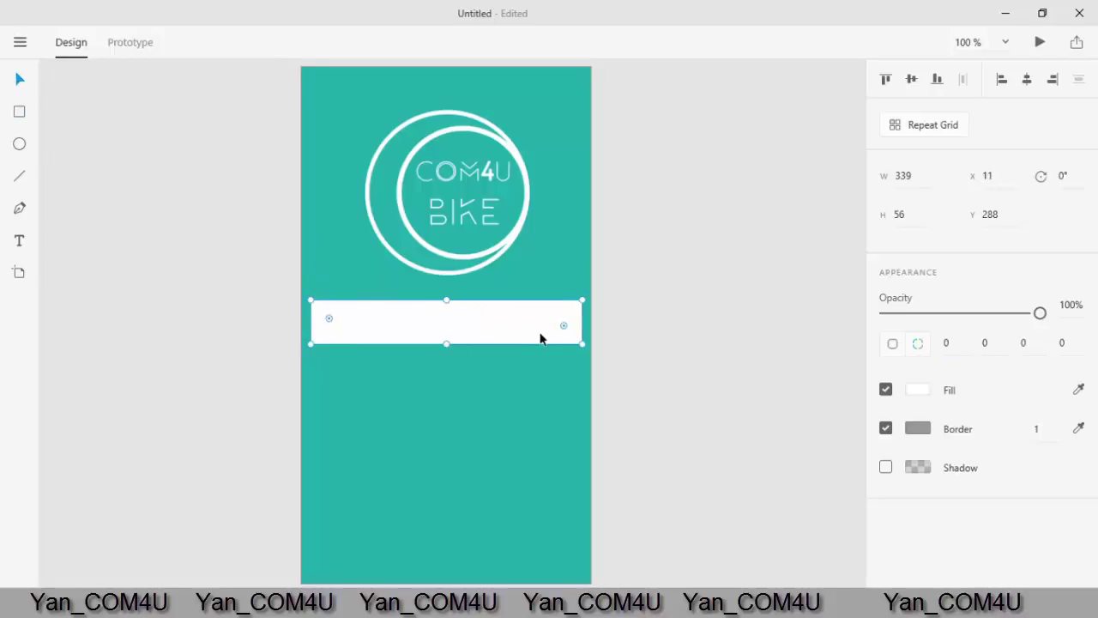
{"action": "left_click_drag", "start_coordinate": [559, 325], "coordinate": [558, 326]}
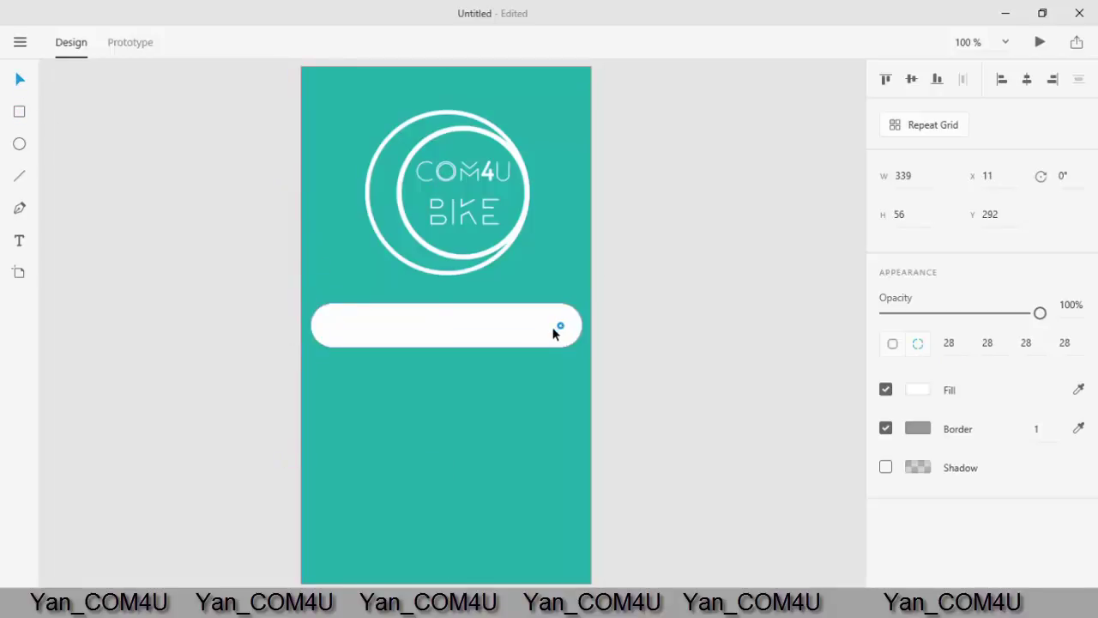
Step: Move the rounded white bar down to about Y 321, leaving a wider gap under the logo
{"action": "left_click_drag", "start_coordinate": [470, 325], "coordinate": [469, 358]}
{"action": "scroll", "coordinate": [759, 326], "scroll_direction": "down", "scroll_amount": 2}
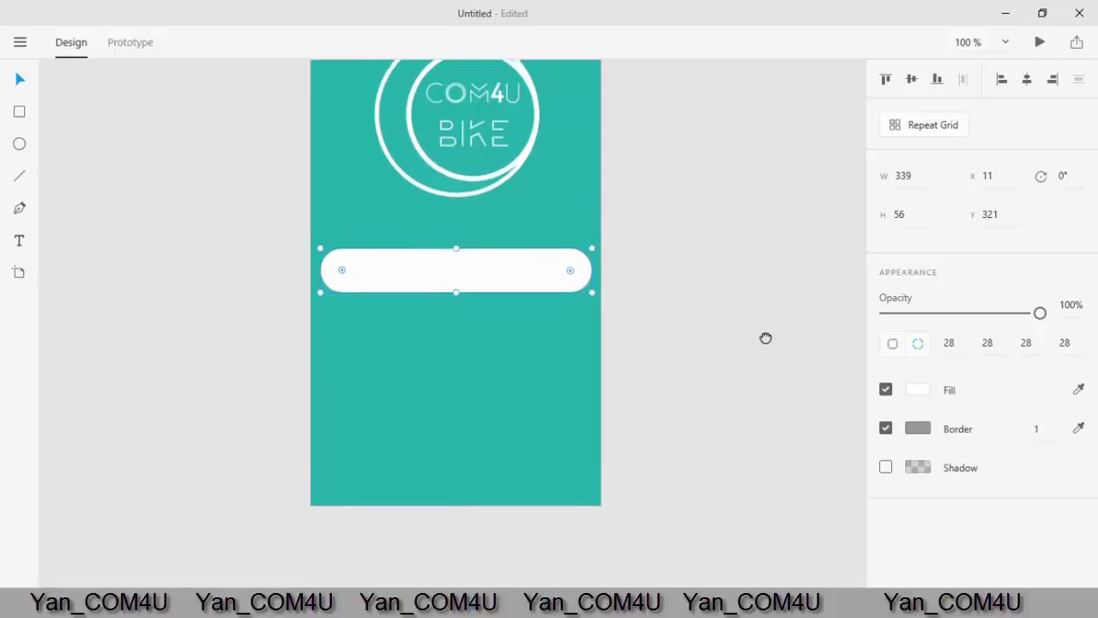
{"action": "left_click", "coordinate": [754, 351]}
{"action": "left_click_drag", "start_coordinate": [747, 362], "coordinate": [757, 417]}
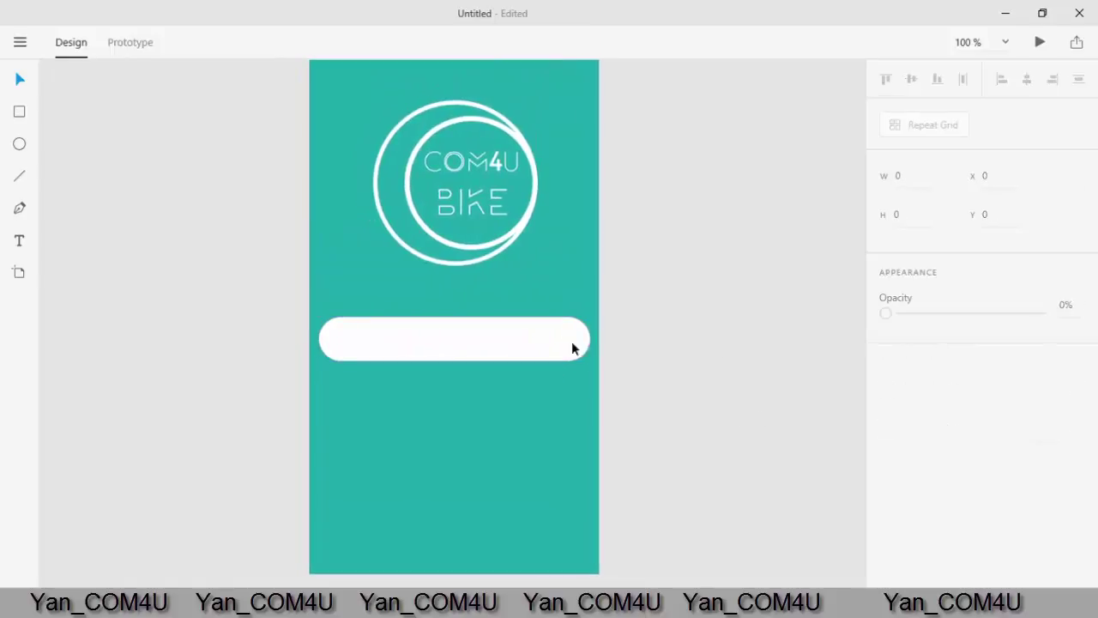
{"action": "left_click", "coordinate": [470, 343]}
{"action": "left_click", "coordinate": [64, 306]}
{"action": "left_click", "coordinate": [352, 343]}
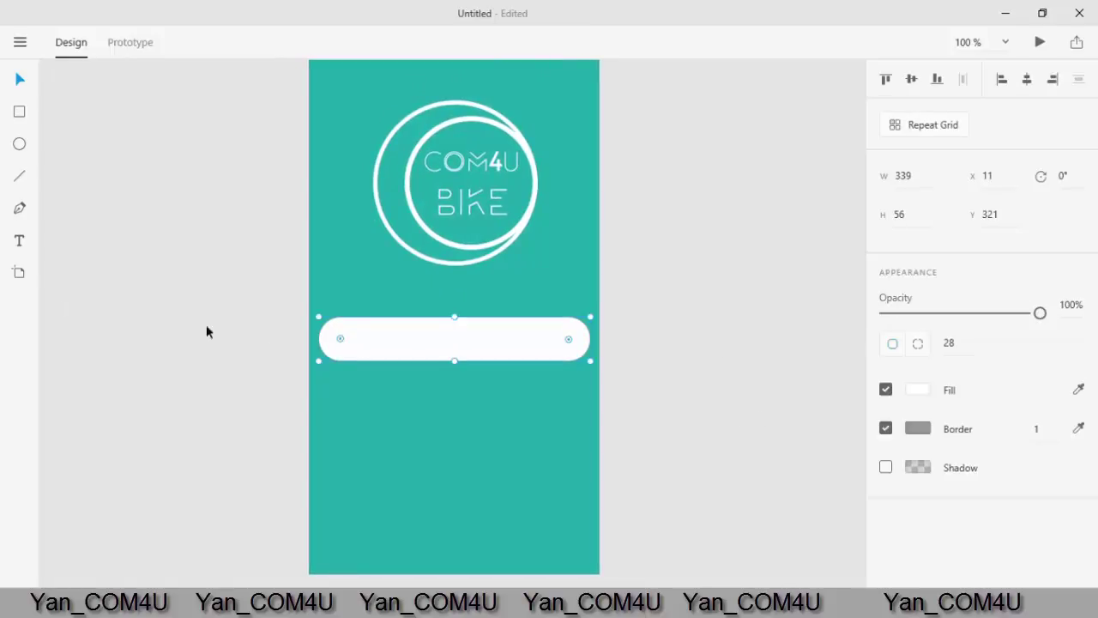
{"action": "left_click", "coordinate": [115, 293]}
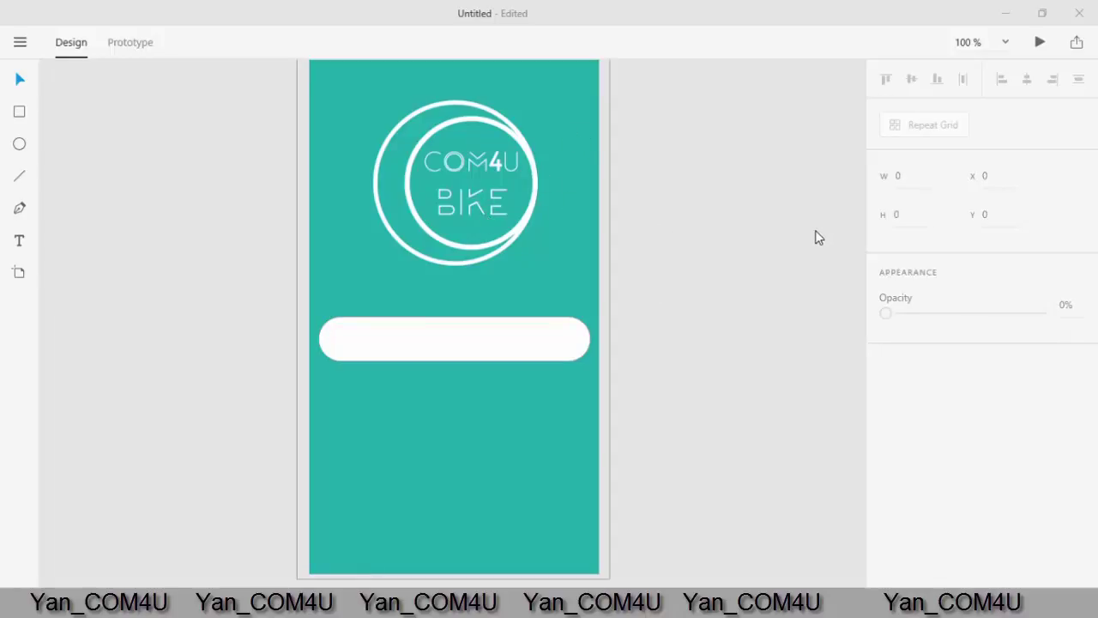
Step: Duplicate the rounded white bar and place the copy directly below the original with a small gap
{"action": "left_click", "coordinate": [513, 343]}
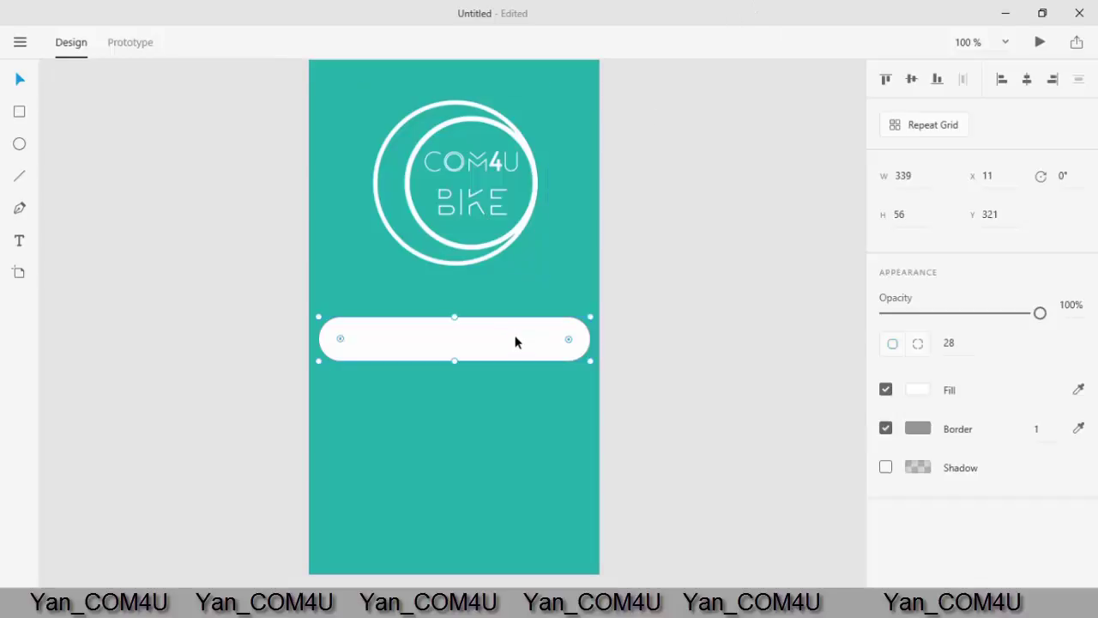
{"action": "left_click_drag", "start_coordinate": [496, 341], "coordinate": [498, 392]}
{"action": "left_click", "coordinate": [715, 400]}
{"action": "left_click_drag", "start_coordinate": [723, 404], "coordinate": [723, 363]}
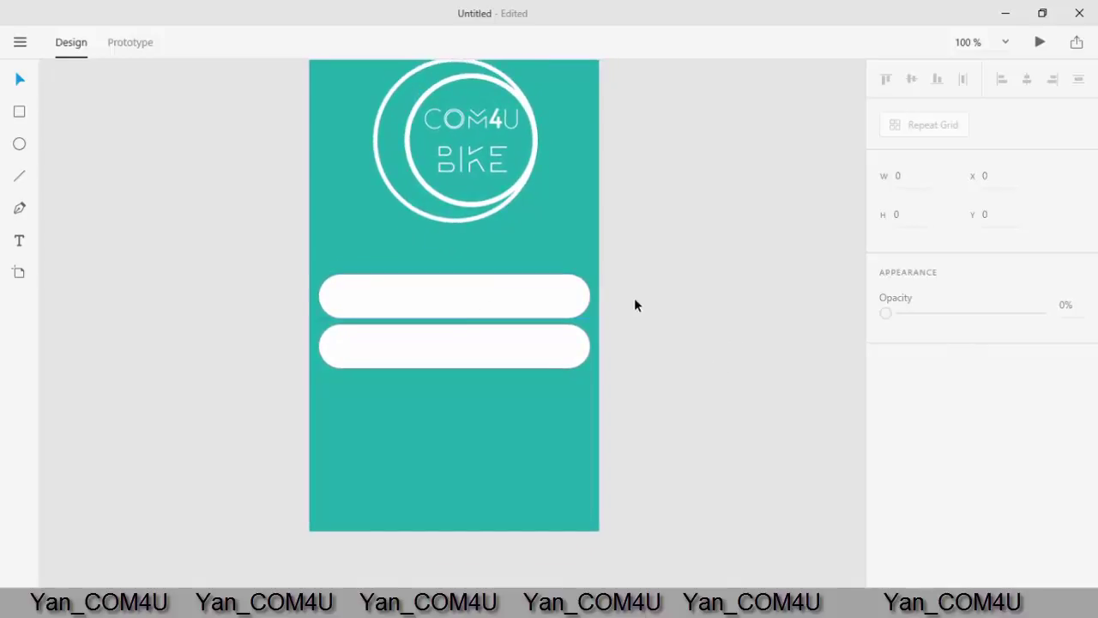
{"action": "left_click_drag", "start_coordinate": [635, 303], "coordinate": [635, 352]}
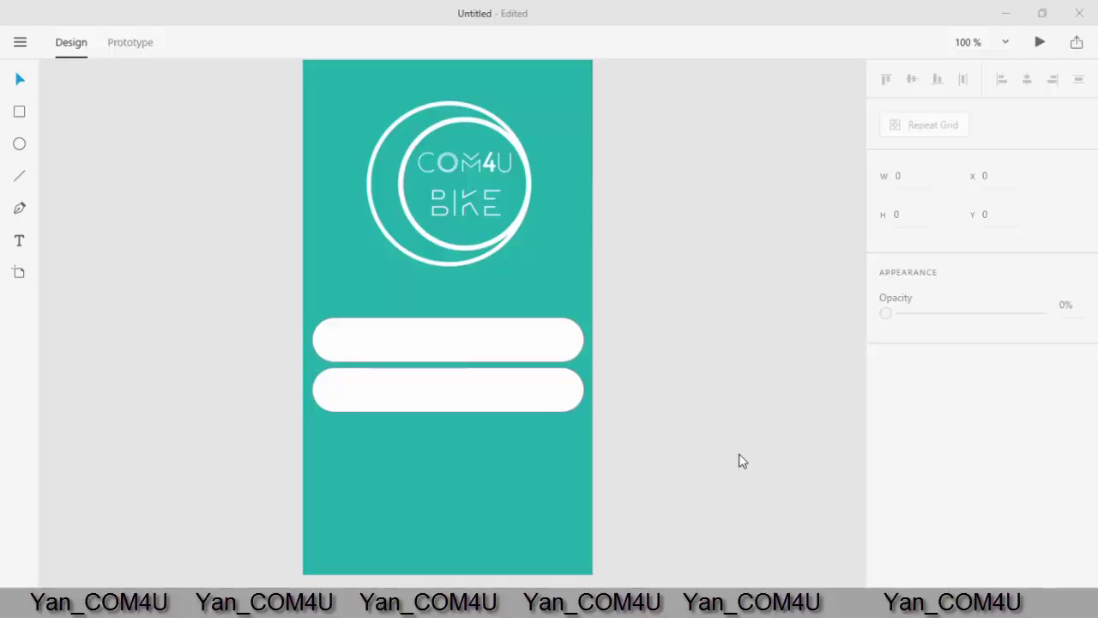
Step: Import the envelope and padlock icons, then shrink the padlock and place it inside the start of the lower bar
{"action": "key", "text": "ctrl+v"}
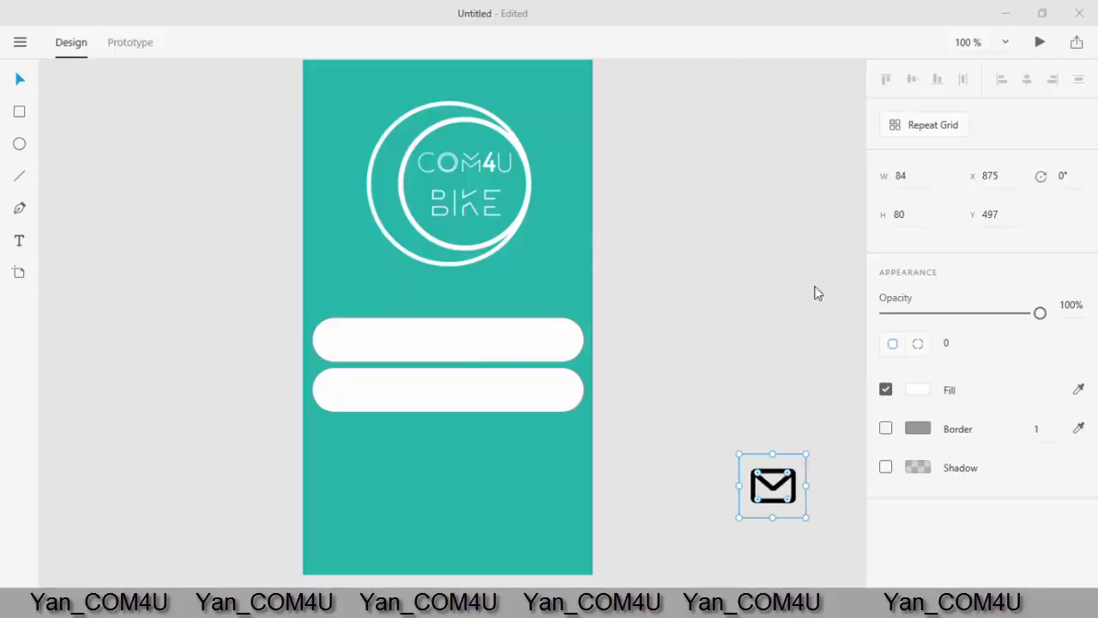
{"action": "key", "text": "ctrl+v"}
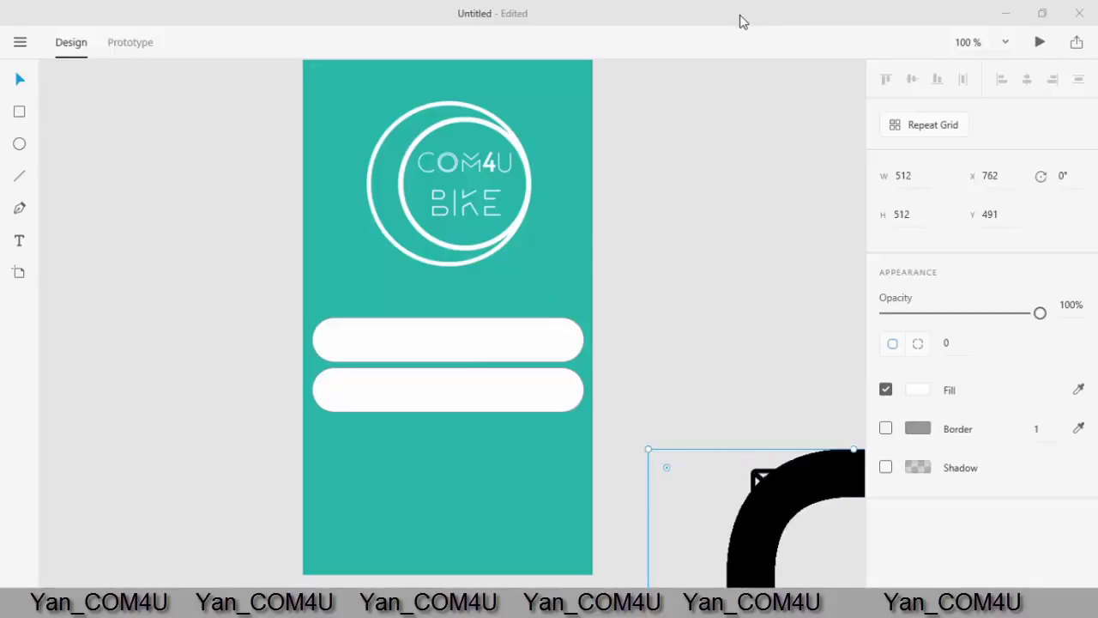
{"action": "left_click_drag", "start_coordinate": [786, 493], "coordinate": [755, 245]}
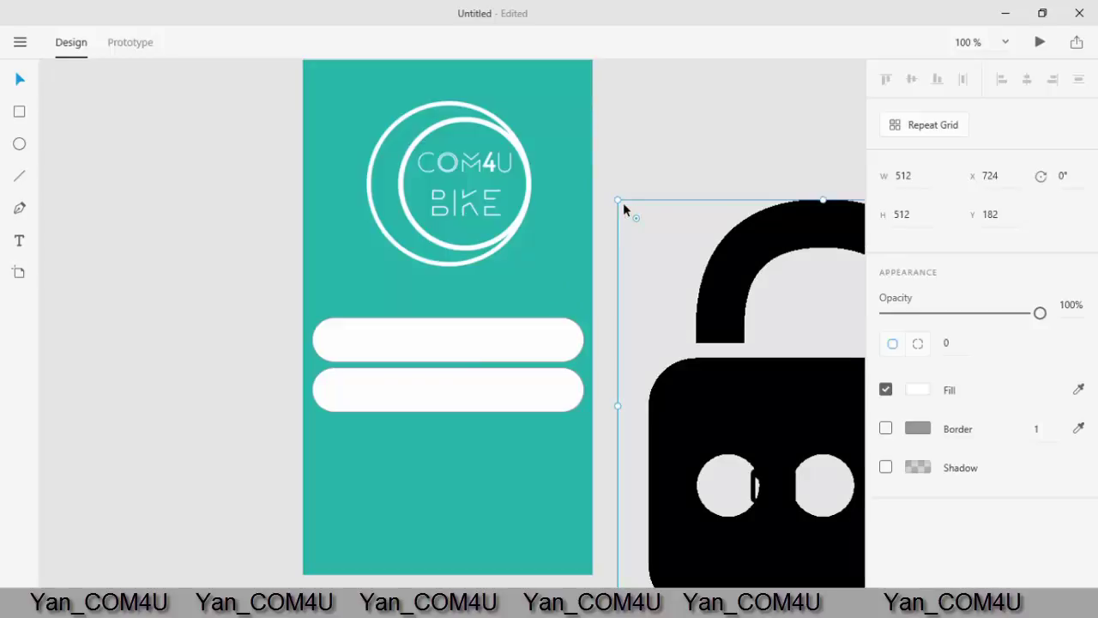
{"action": "left_click_drag", "start_coordinate": [623, 206], "coordinate": [339, 390]}
{"action": "left_click", "coordinate": [724, 366]}
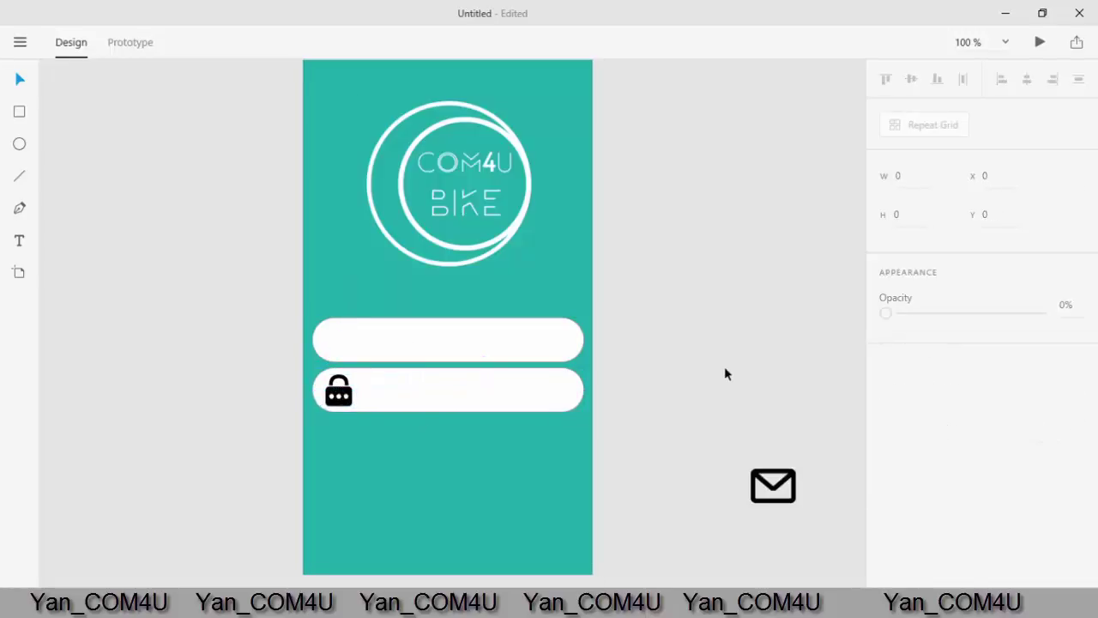
Step: Shrink the envelope icon to about 55 × 52 and place it in the upper bar above the padlock
{"action": "left_click", "coordinate": [781, 505]}
{"action": "left_click_drag", "start_coordinate": [781, 506], "coordinate": [655, 392]}
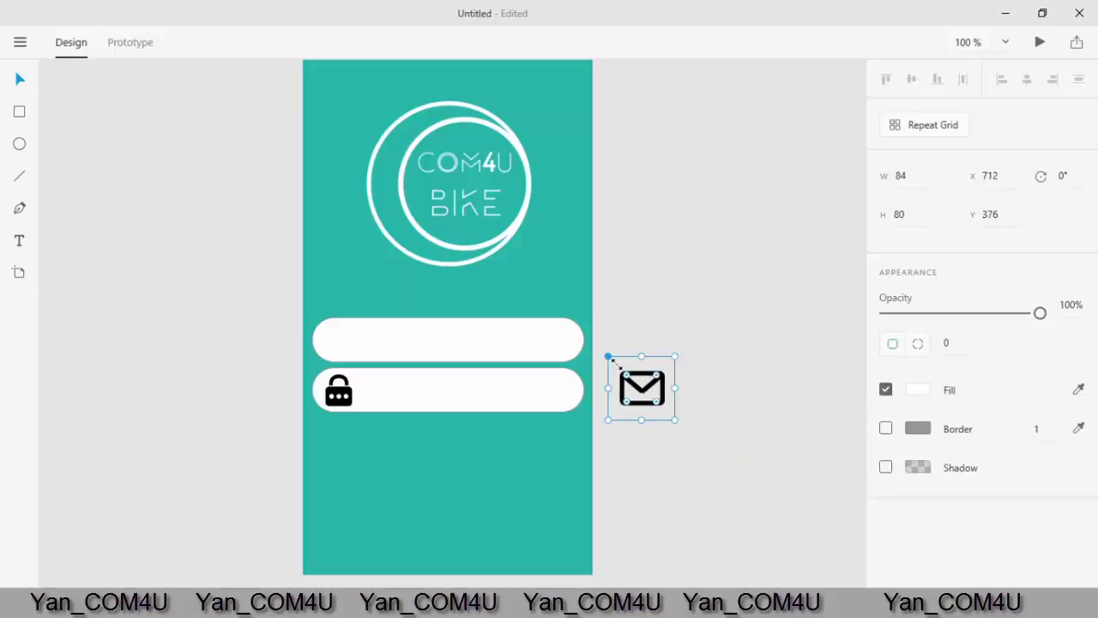
{"action": "left_click_drag", "start_coordinate": [609, 358], "coordinate": [632, 378]}
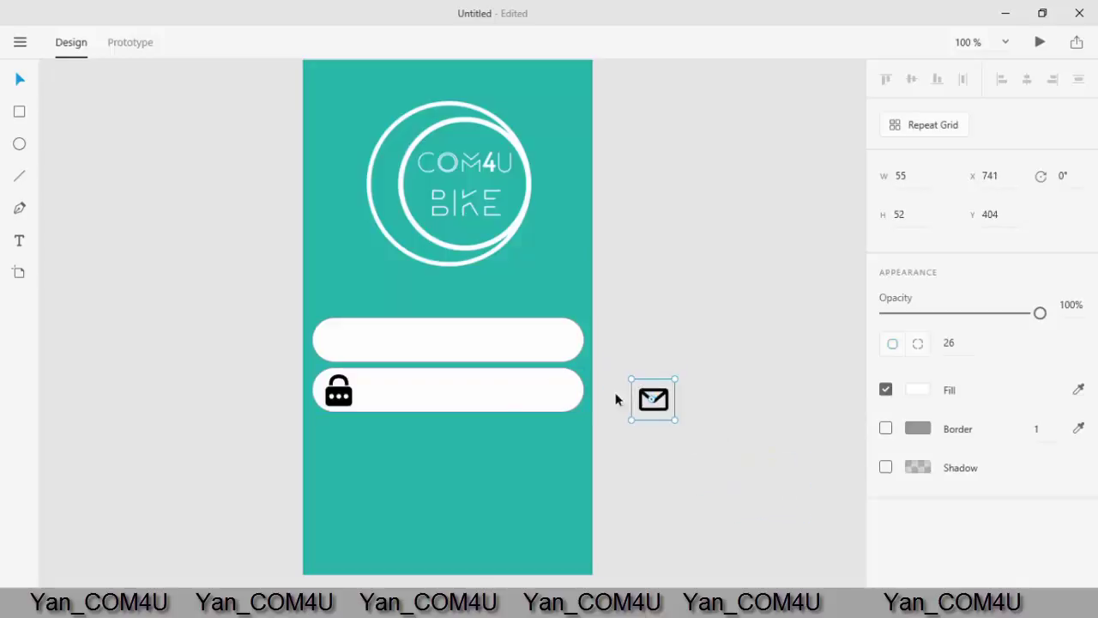
{"action": "left_click_drag", "start_coordinate": [657, 414], "coordinate": [340, 356]}
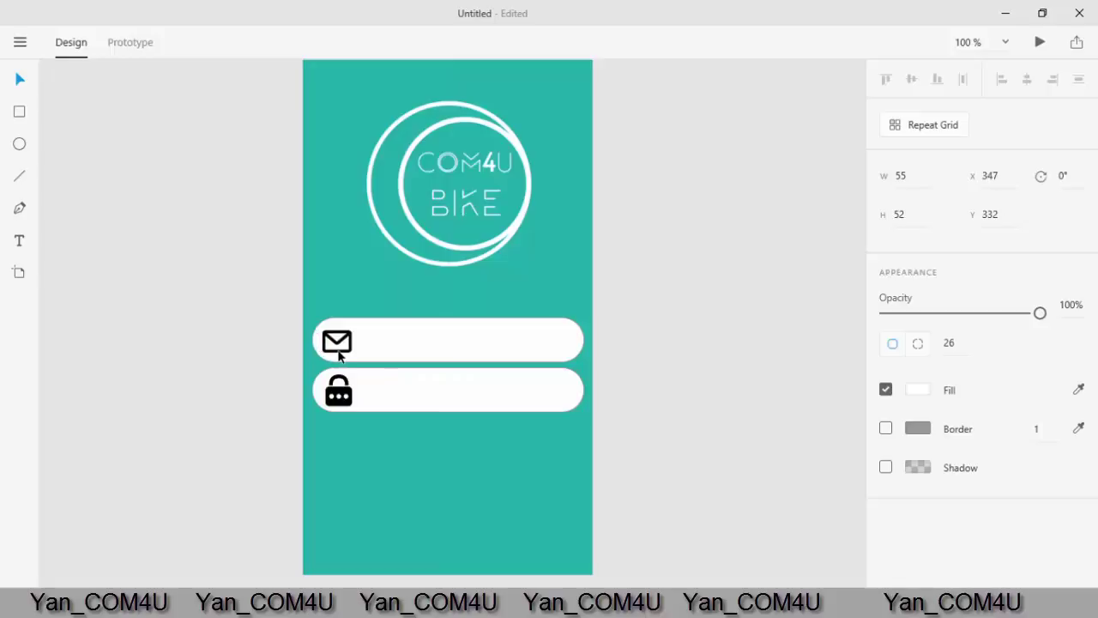
{"action": "left_click", "coordinate": [725, 369]}
Step: Add the text "E-mail" in the upper bar beside the envelope icon and centre it vertically
{"action": "scroll", "coordinate": [724, 343], "scroll_direction": "down", "scroll_amount": 2}
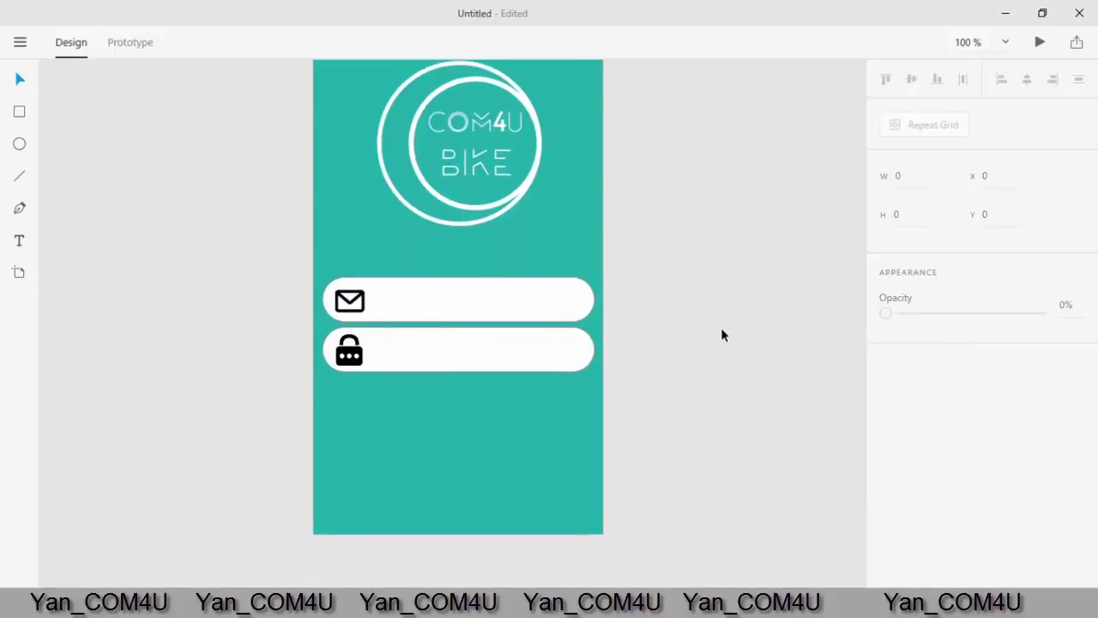
{"action": "left_click", "coordinate": [18, 241]}
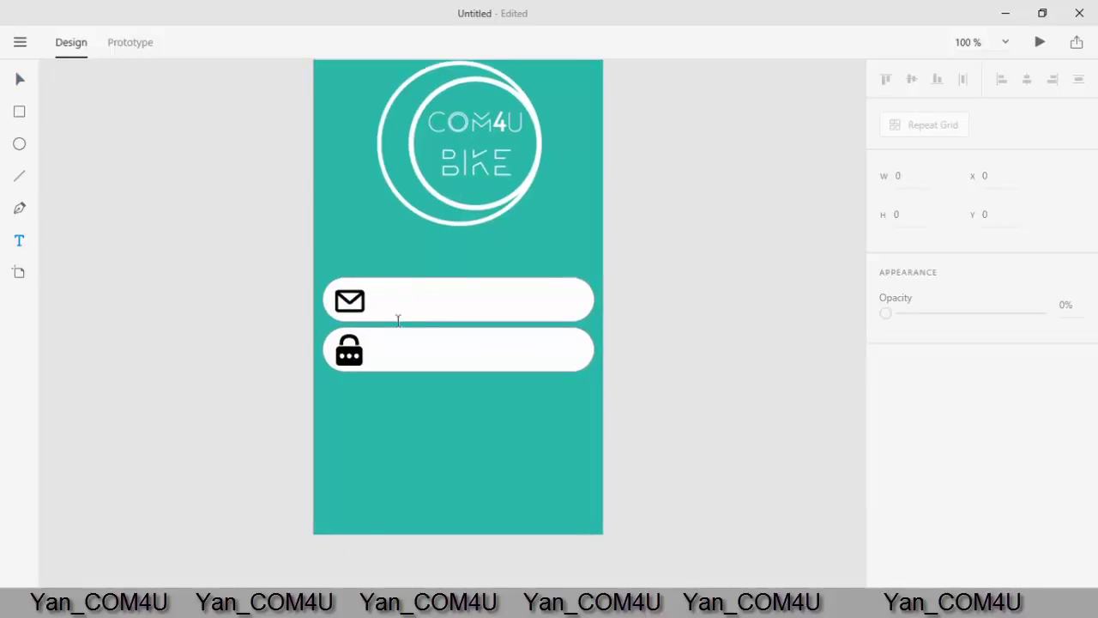
{"action": "left_click", "coordinate": [402, 309]}
{"action": "left_click", "coordinate": [379, 307]}
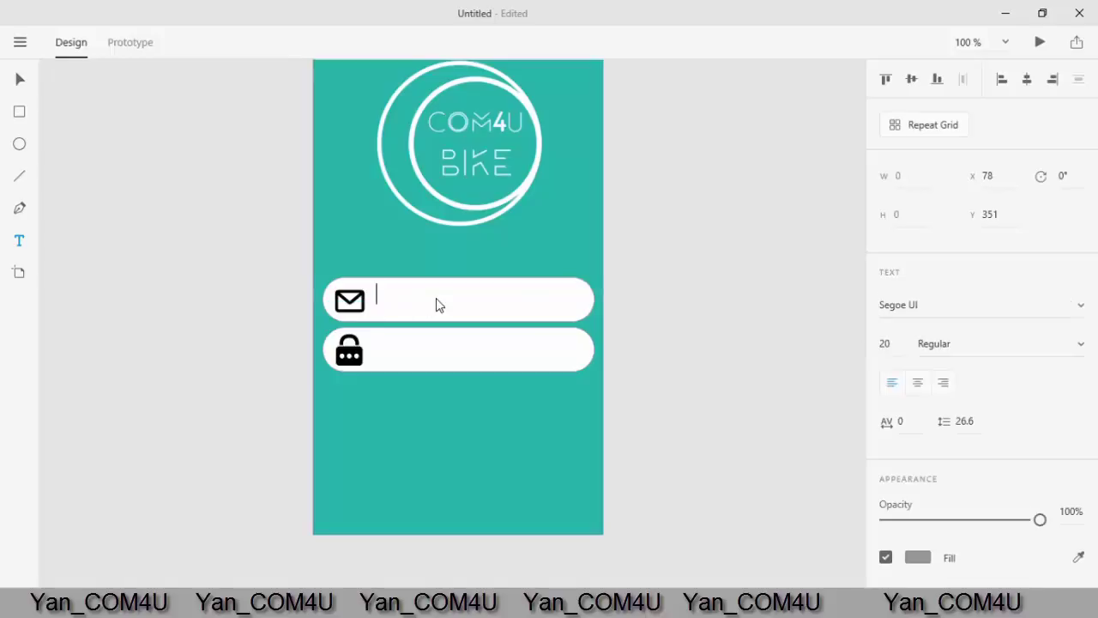
{"action": "type", "text": "E-mail"}
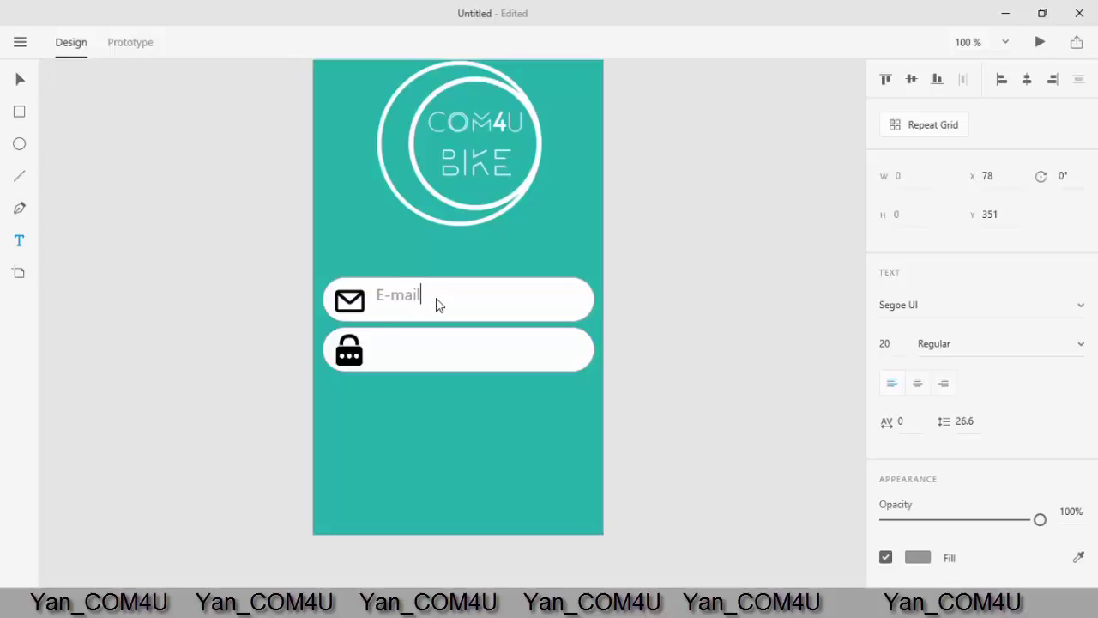
{"action": "left_click", "coordinate": [19, 76]}
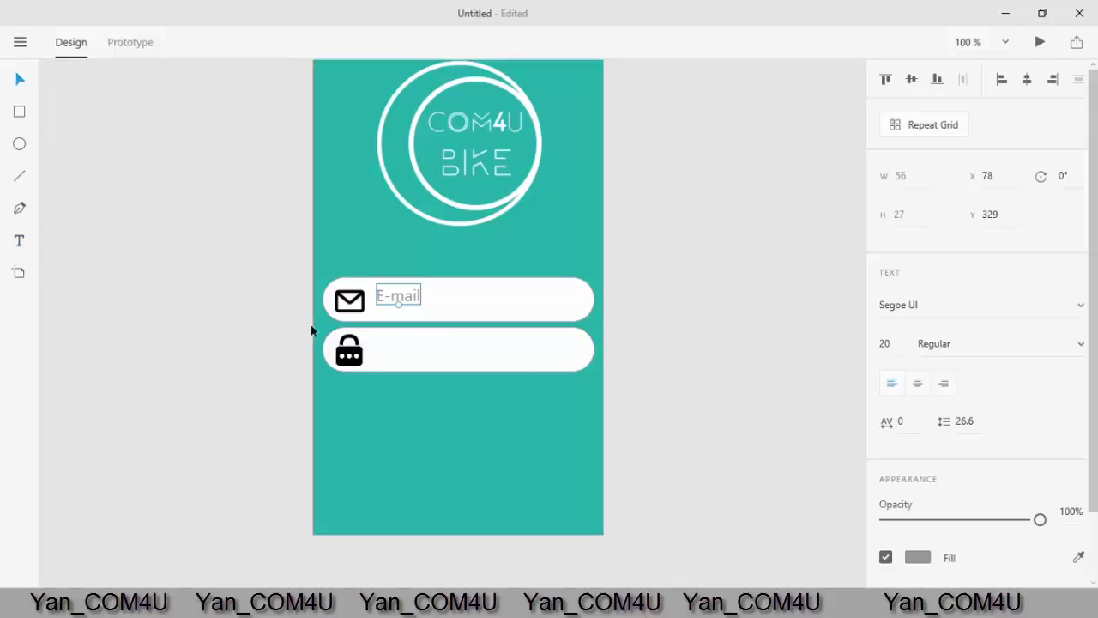
{"action": "left_click_drag", "start_coordinate": [405, 292], "coordinate": [402, 306]}
{"action": "left_click", "coordinate": [209, 304]}
{"action": "left_click", "coordinate": [464, 306]}
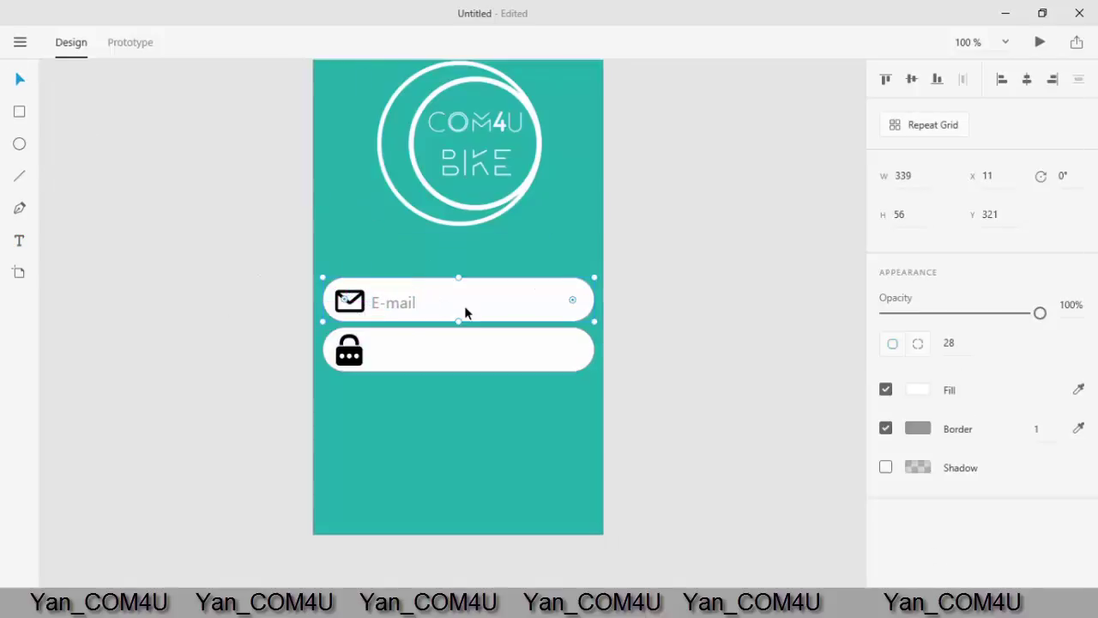
Step: Reduce the upper bar's height to 49 and re-centre the envelope icon and "E-mail" text vertically inside it
{"action": "left_click_drag", "start_coordinate": [463, 330], "coordinate": [461, 323]}
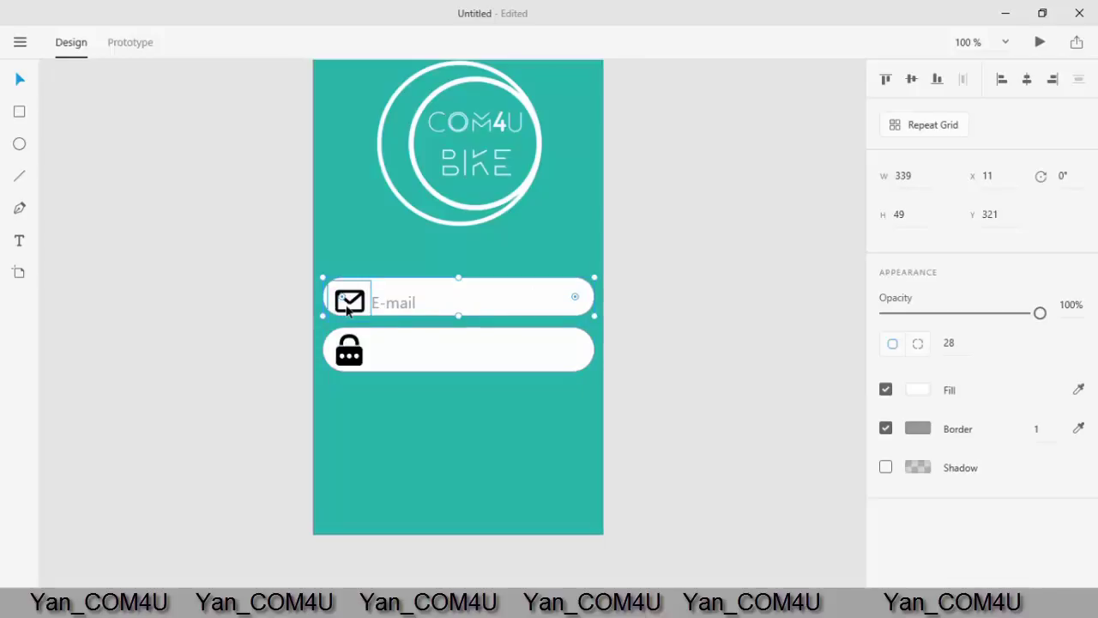
{"action": "left_click", "coordinate": [346, 307]}
{"action": "left_click", "coordinate": [392, 311]}
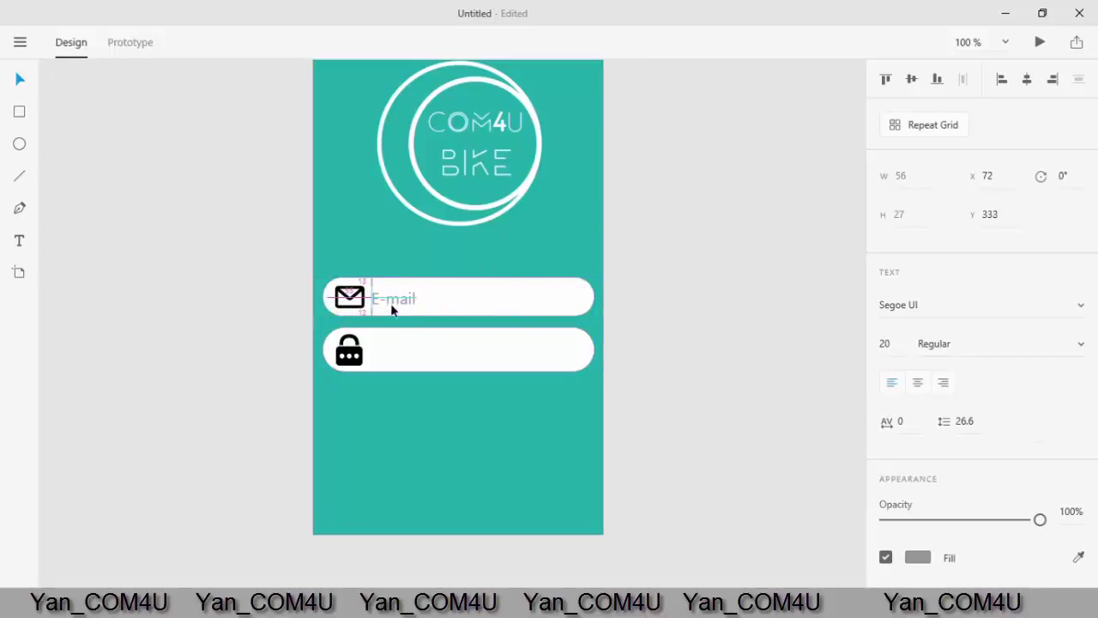
Step: Delete the lower white bar and replace it with a copy of the upper bar, placed directly below with a small gap
{"action": "left_click", "coordinate": [466, 348]}
{"action": "left_click", "coordinate": [426, 350]}
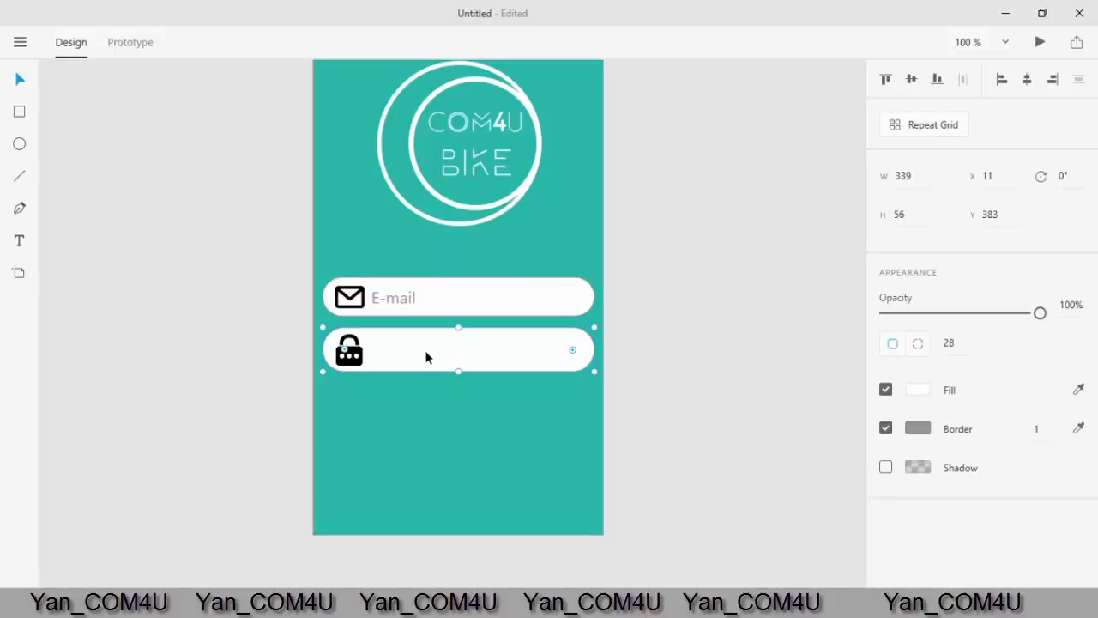
{"action": "key", "text": "Delete"}
{"action": "left_click", "coordinate": [478, 296]}
{"action": "key", "text": "ctrl+shift+bracketright"}
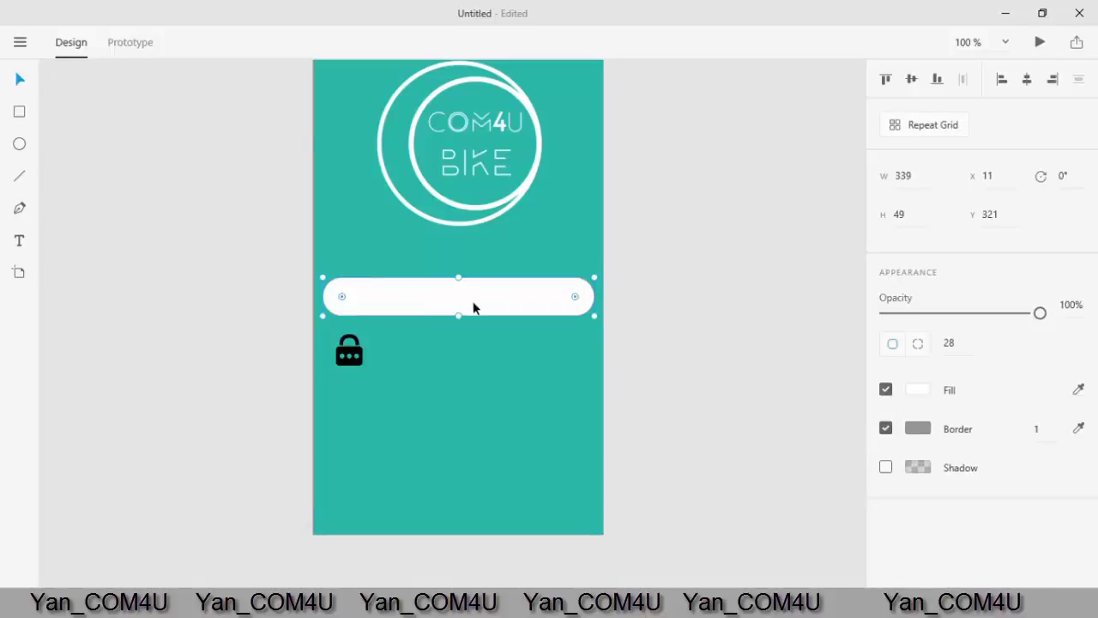
{"action": "left_click_drag", "start_coordinate": [473, 308], "coordinate": [473, 358]}
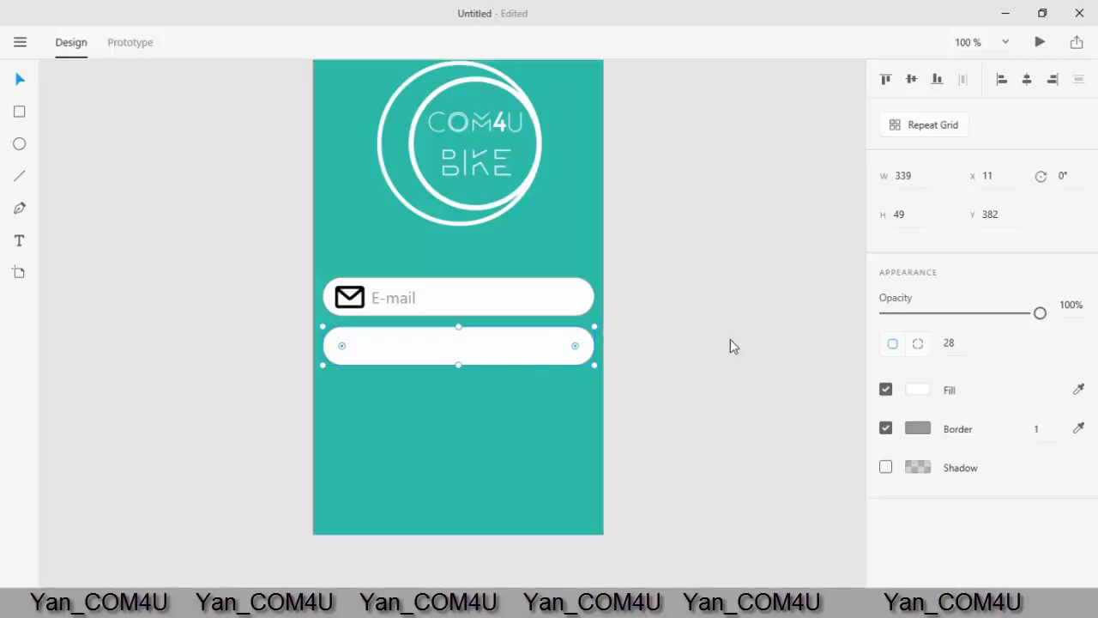
{"action": "left_click", "coordinate": [647, 383]}
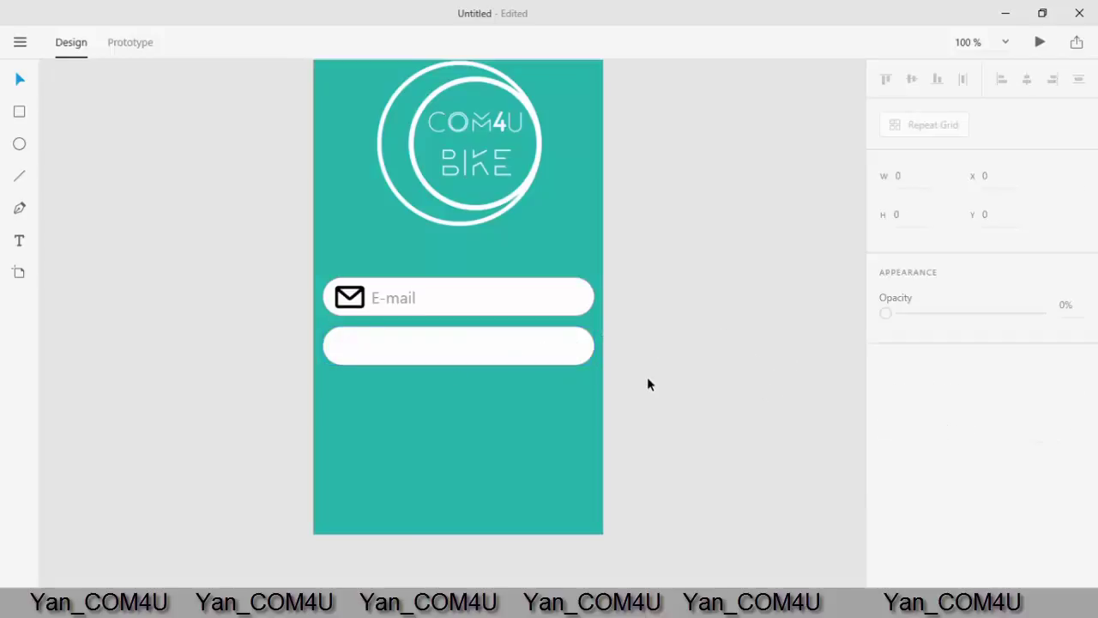
Step: Bring the padlock icon in front of the lower bar, shrink it slightly and centre it under the envelope icon
{"action": "left_click", "coordinate": [521, 361]}
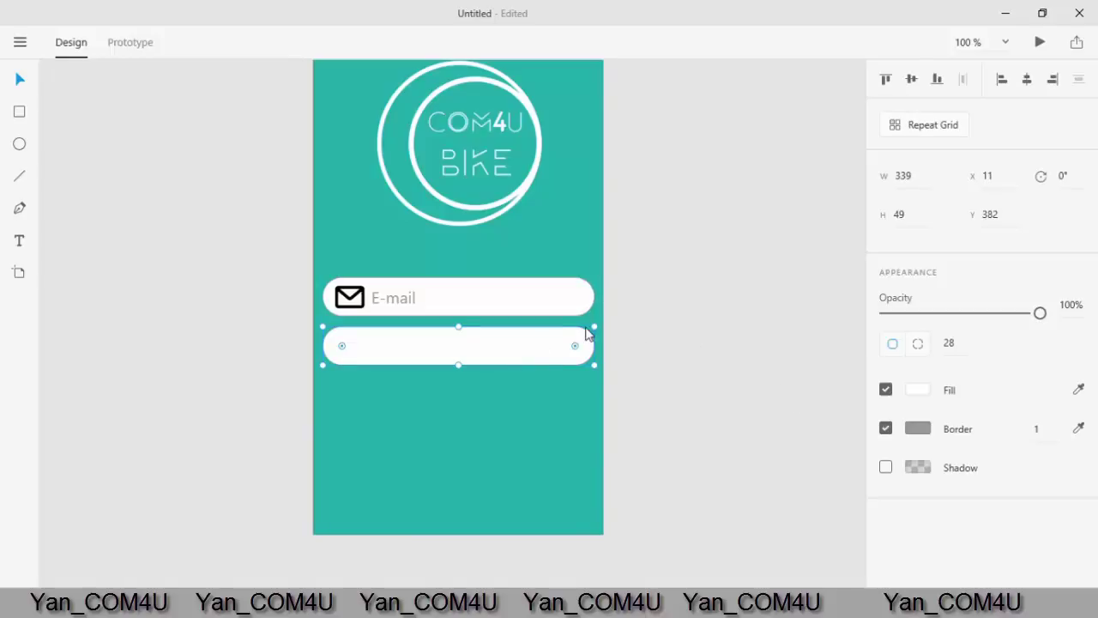
{"action": "left_click", "coordinate": [797, 357]}
{"action": "left_click_drag", "start_coordinate": [455, 349], "coordinate": [467, 387]}
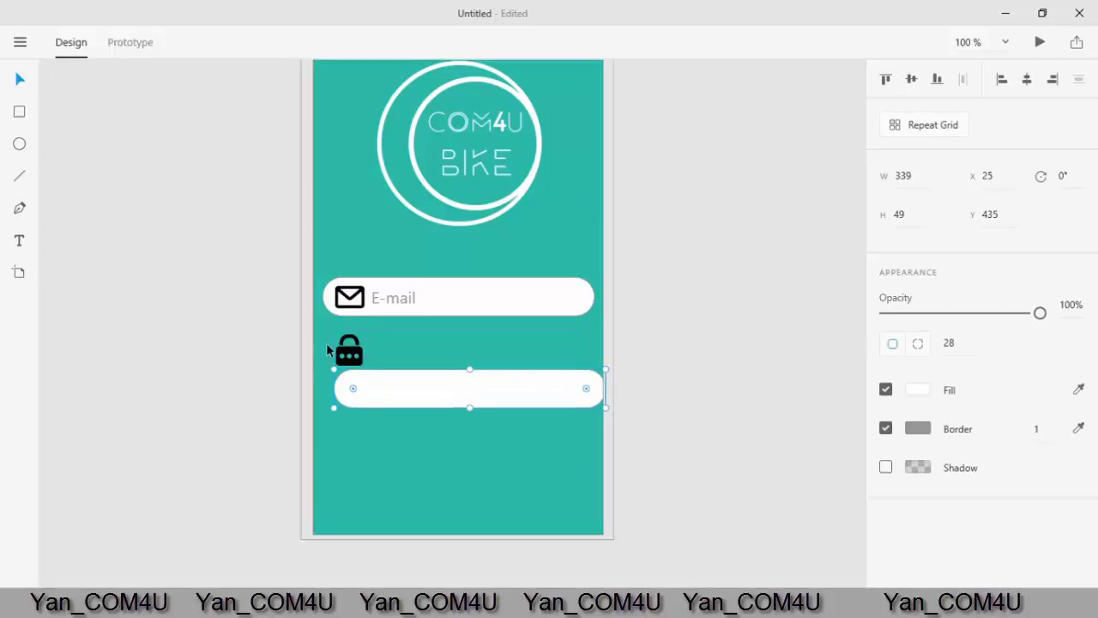
{"action": "left_click", "coordinate": [354, 352]}
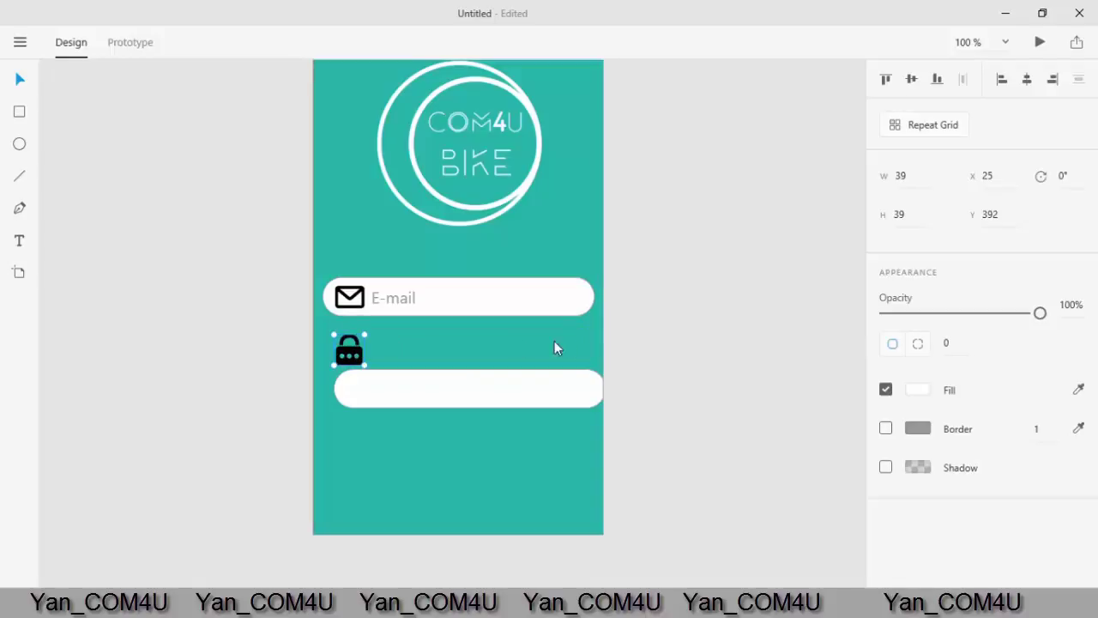
{"action": "left_click_drag", "start_coordinate": [380, 387], "coordinate": [352, 350]}
{"action": "left_click", "coordinate": [349, 347]}
{"action": "left_click", "coordinate": [270, 371]}
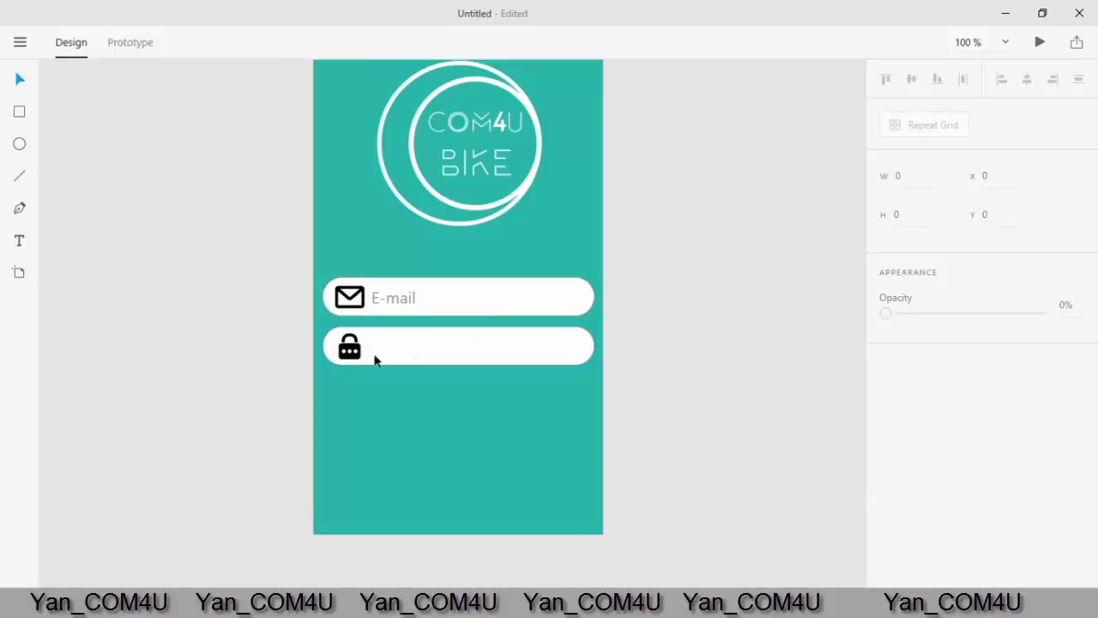
Step: Add the text "Password" in the lower bar, aligned with the "E-mail" text and centred vertically
{"action": "left_click", "coordinate": [18, 243]}
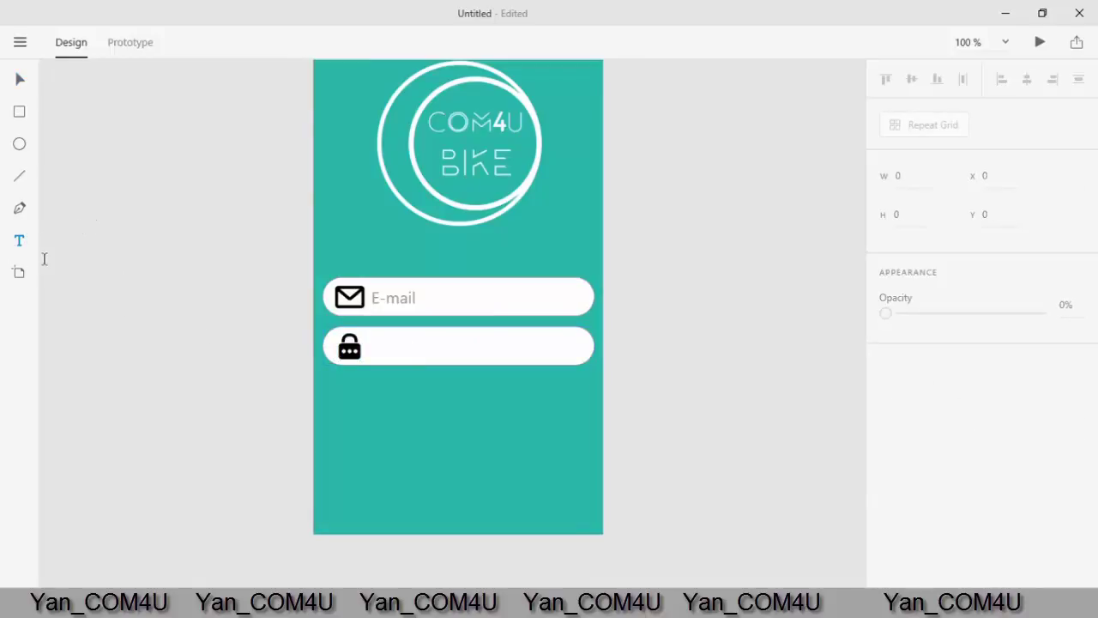
{"action": "left_click", "coordinate": [387, 350]}
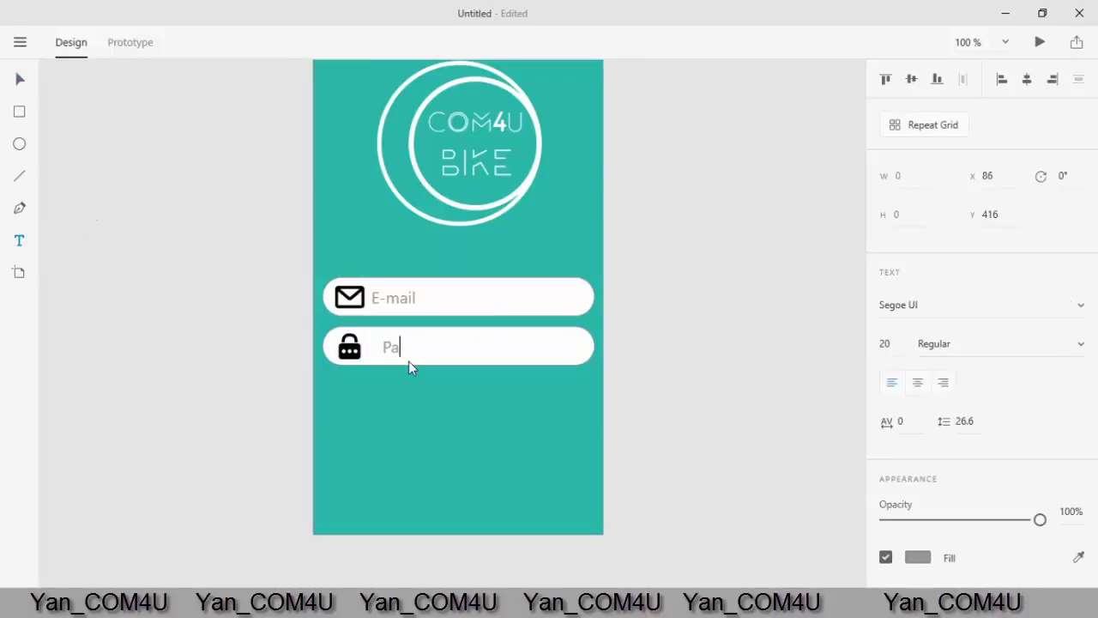
{"action": "type", "text": "Password"}
{"action": "left_click", "coordinate": [12, 88]}
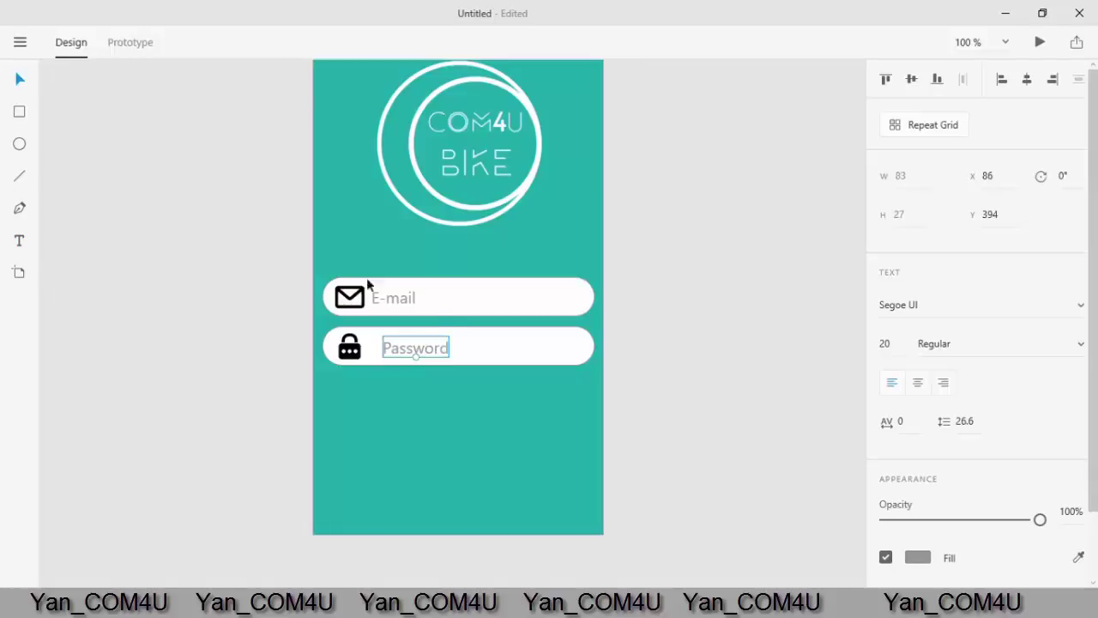
{"action": "left_click_drag", "start_coordinate": [429, 350], "coordinate": [416, 352]}
{"action": "left_click", "coordinate": [188, 355]}
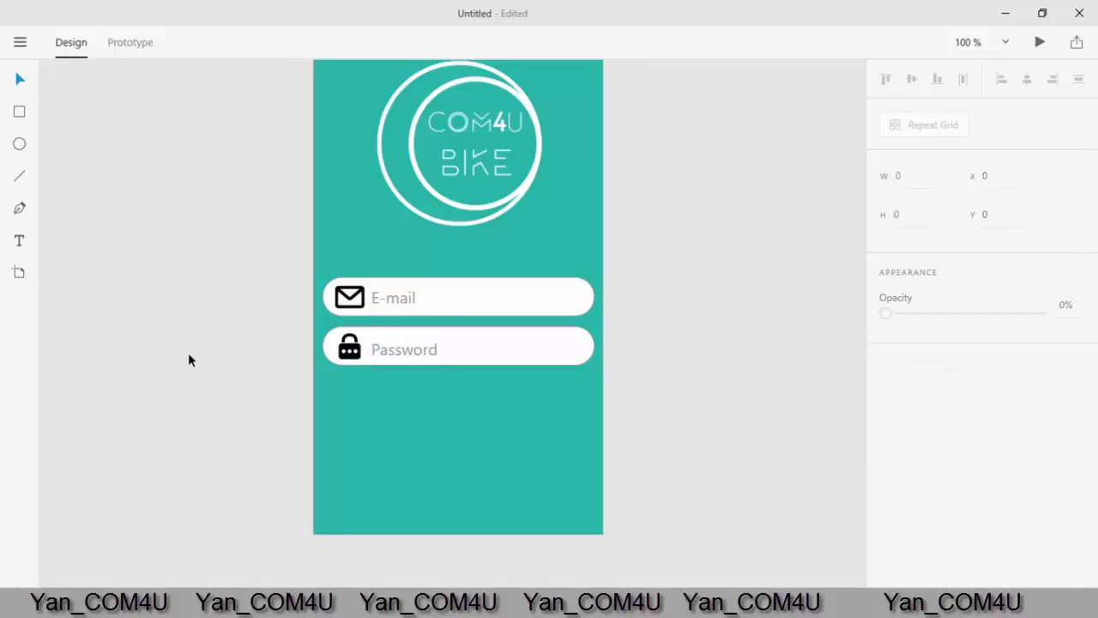
{"action": "left_click", "coordinate": [500, 351]}
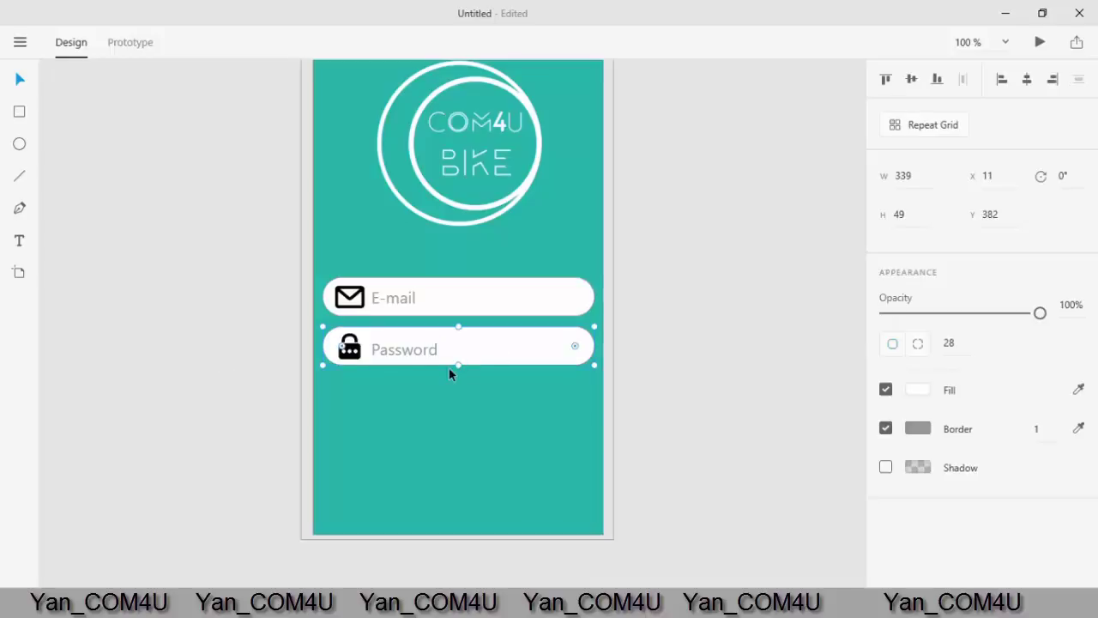
{"action": "left_click", "coordinate": [405, 351]}
{"action": "left_click", "coordinate": [400, 436]}
Step: Duplicate the password bar and place the copy below it at X 11, Y 479
{"action": "left_click", "coordinate": [713, 376]}
{"action": "left_click", "coordinate": [506, 360]}
{"action": "key", "text": "ctrl+d"}
{"action": "left_click_drag", "start_coordinate": [481, 350], "coordinate": [483, 426]}
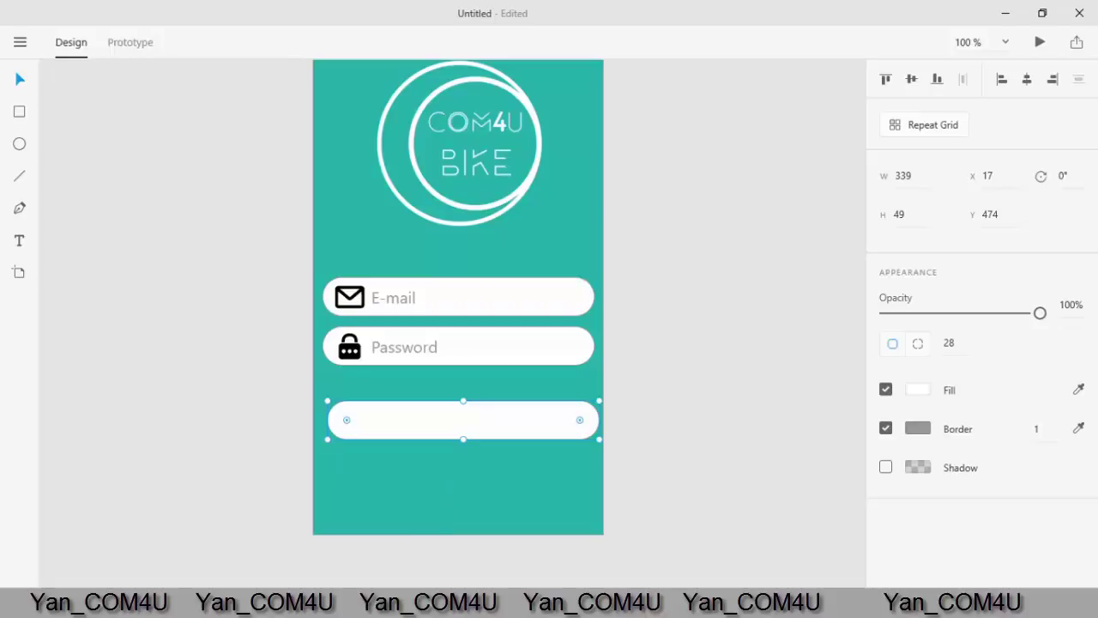
{"action": "left_click_drag", "start_coordinate": [412, 407], "coordinate": [403, 428]}
Step: Set the new lowest bar's fill colour to #0D100F
{"action": "scroll", "coordinate": [772, 381], "scroll_direction": "down", "scroll_amount": 3}
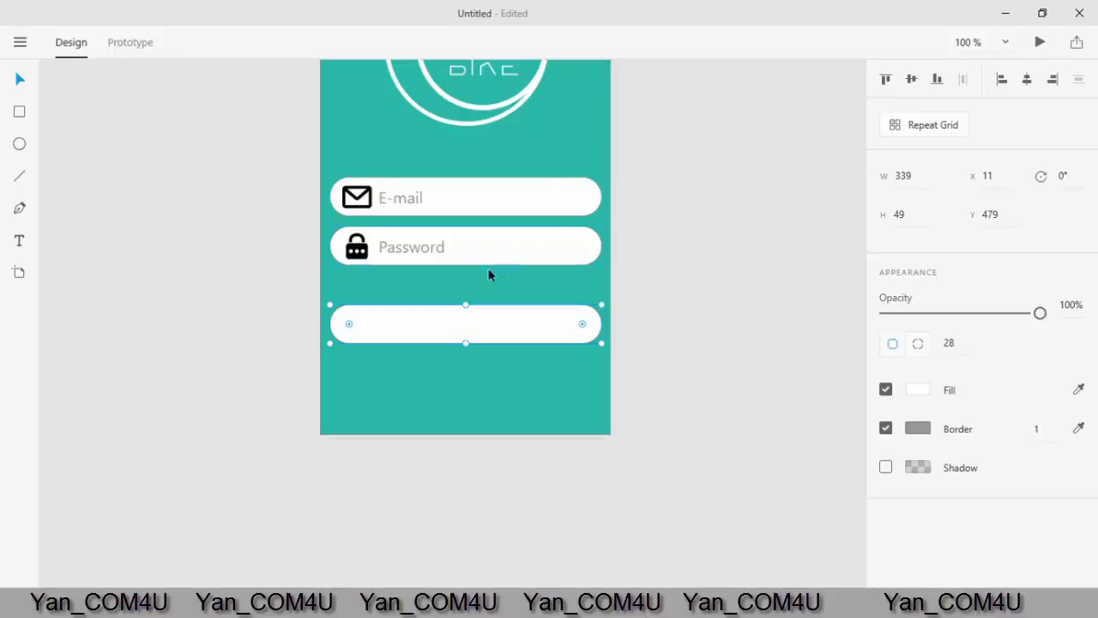
{"action": "left_click", "coordinate": [918, 390]}
{"action": "type", "text": "#0D100F"}
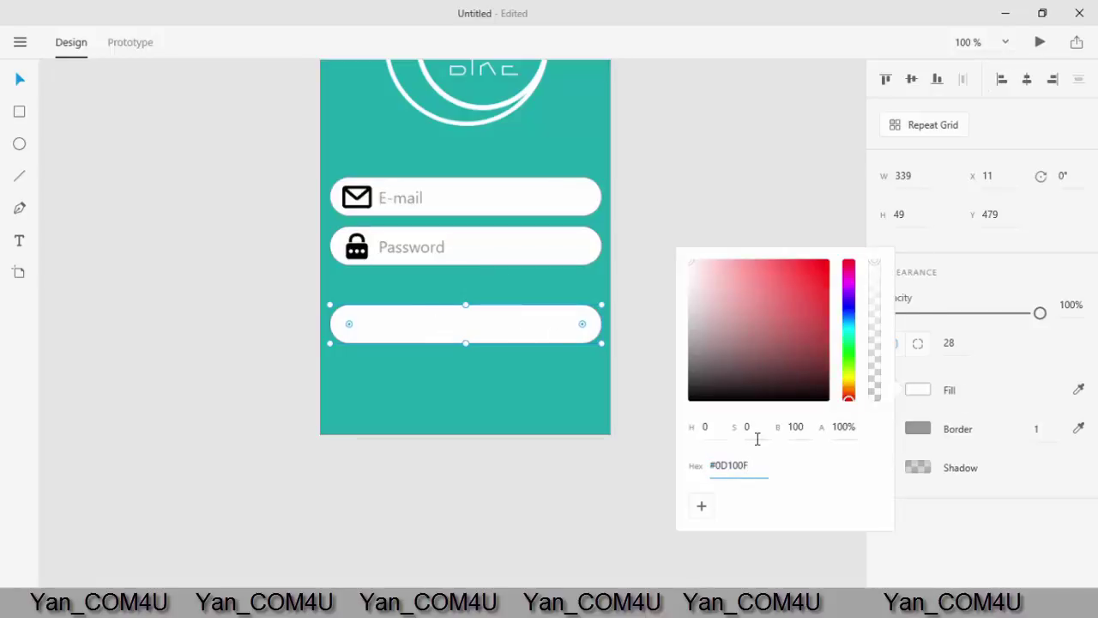
{"action": "key", "text": "Return"}
{"action": "left_click", "coordinate": [732, 186]}
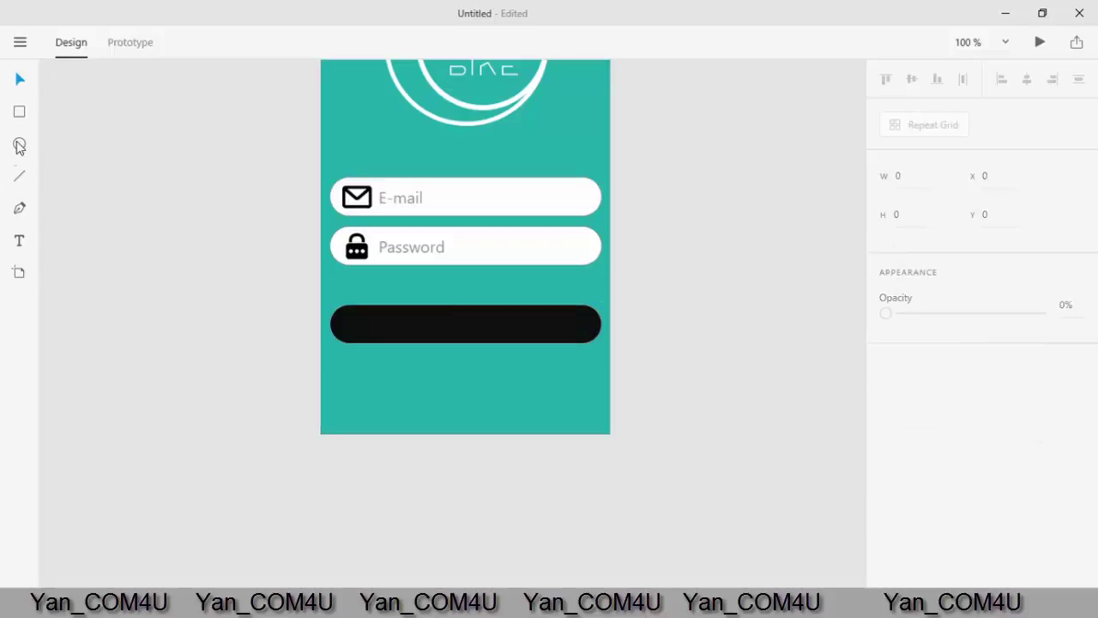
Step: Add the text "Sign in" on the black bar and set its font size to 35
{"action": "left_click", "coordinate": [19, 241]}
{"action": "left_click", "coordinate": [413, 328]}
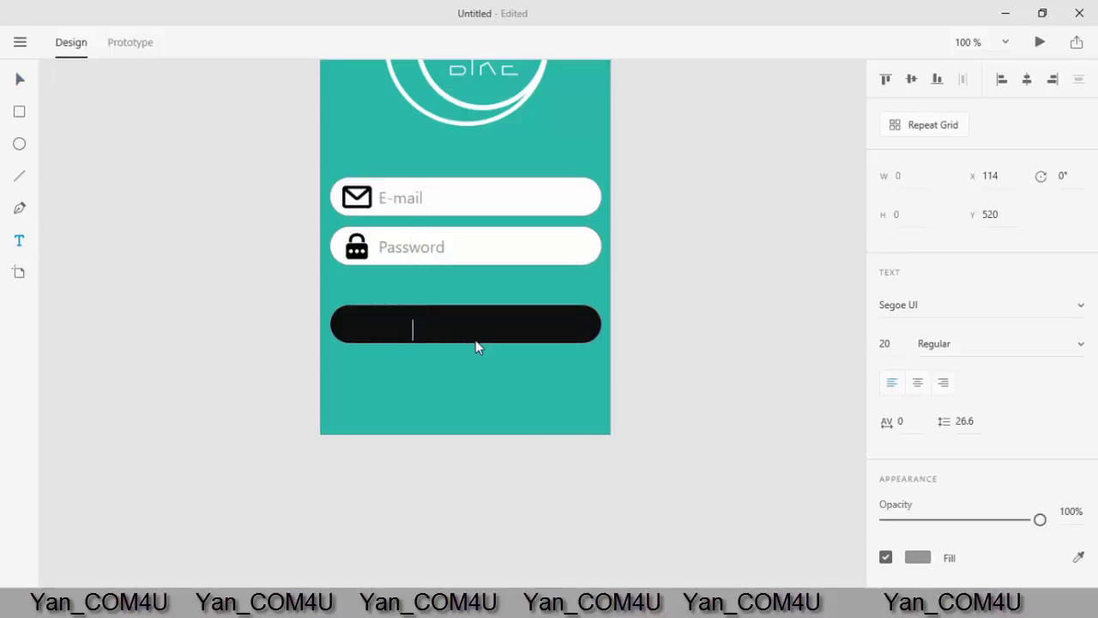
{"action": "type", "text": "Sign in"}
{"action": "key", "text": "ctrl+a"}
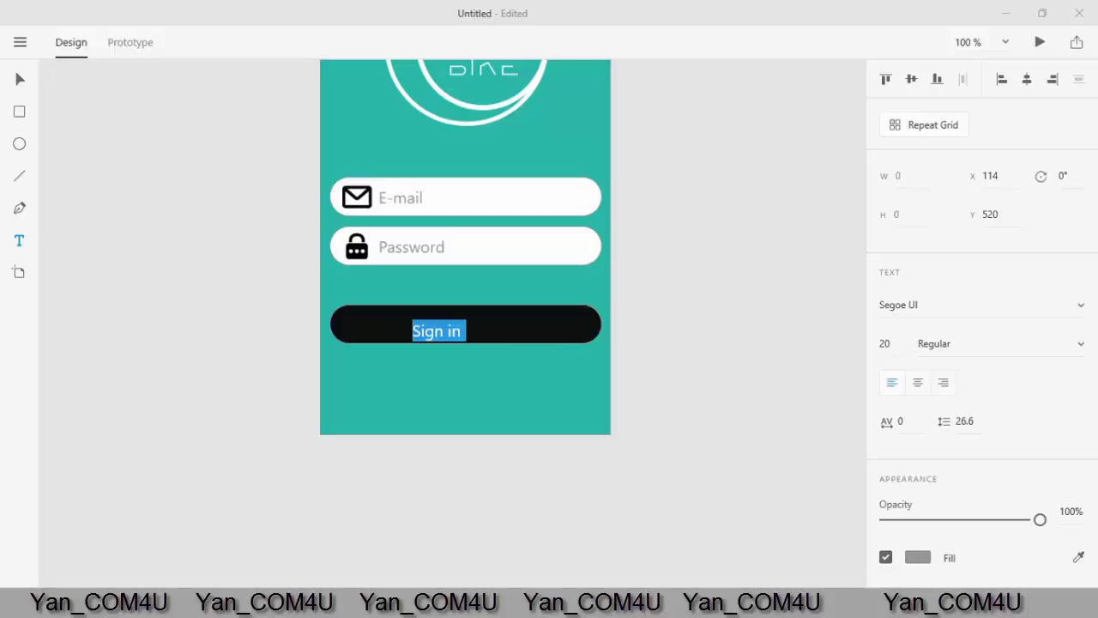
{"action": "left_click", "coordinate": [893, 343]}
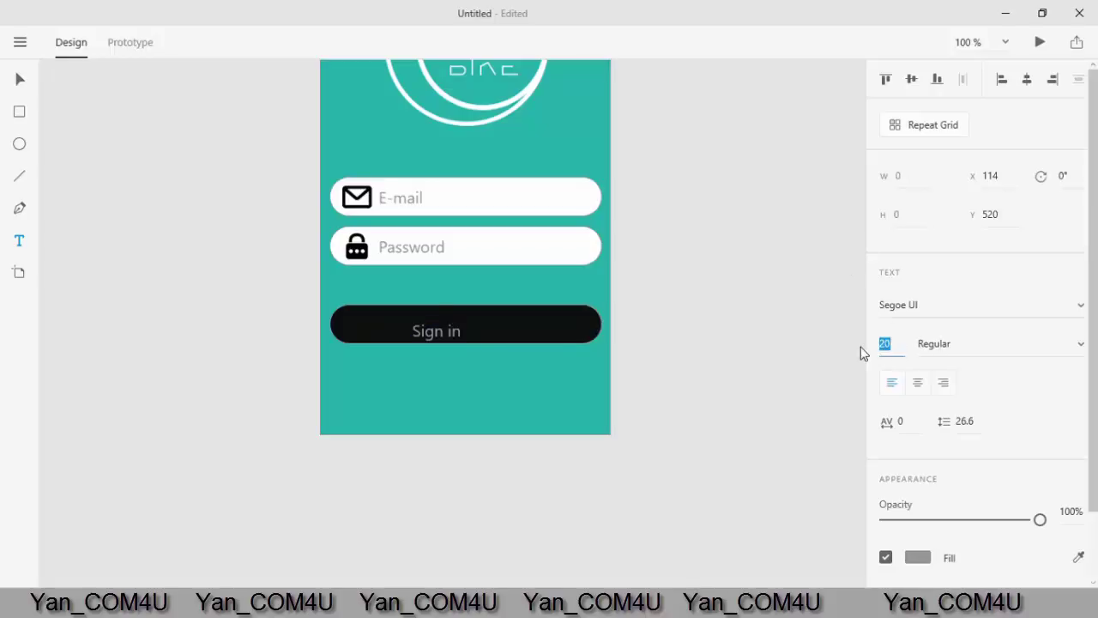
{"action": "type", "text": "35"}
{"action": "key", "text": "Return"}
{"action": "key", "text": "Escape"}
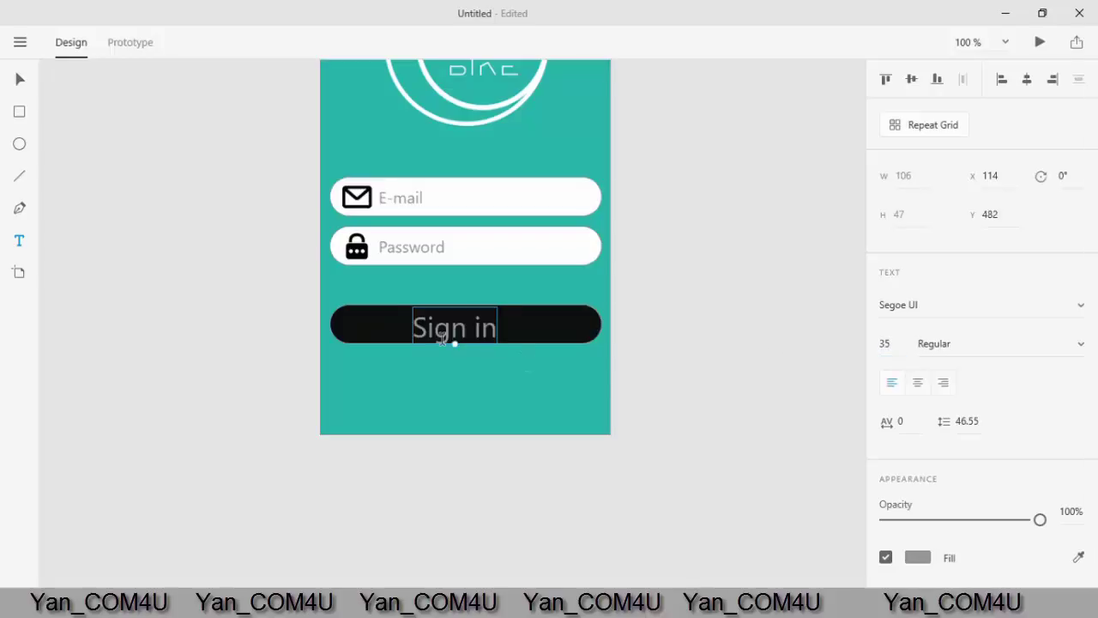
Step: Change the "Sign in" text fill to white and centre the text horizontally on the black bar
{"action": "left_click", "coordinate": [917, 557]}
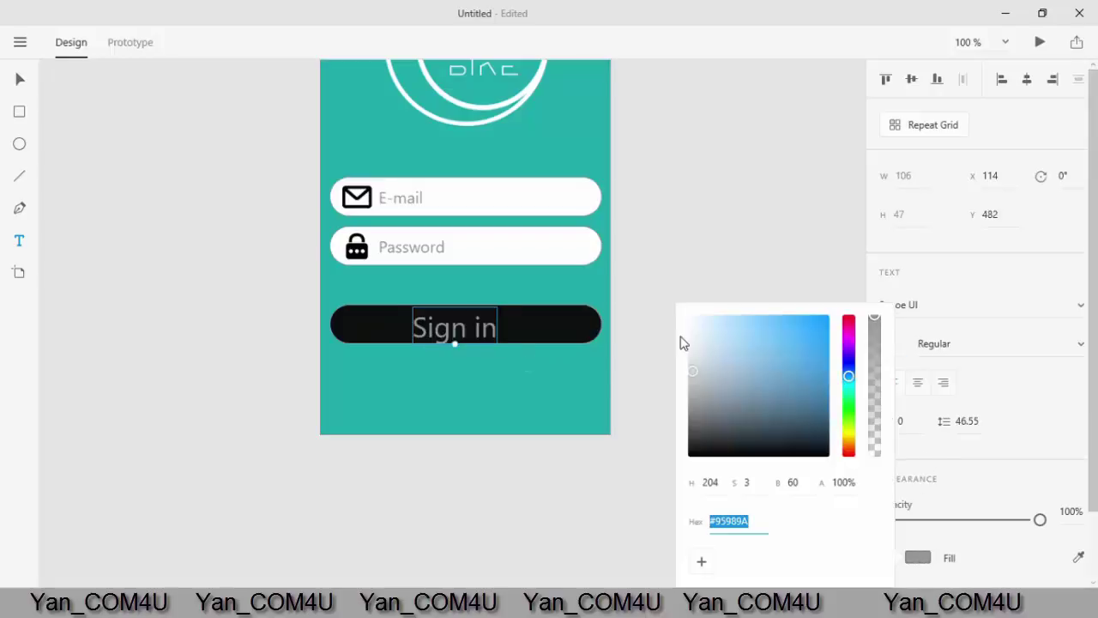
{"action": "left_click", "coordinate": [691, 319]}
{"action": "left_click", "coordinate": [695, 264]}
{"action": "left_click", "coordinate": [17, 81]}
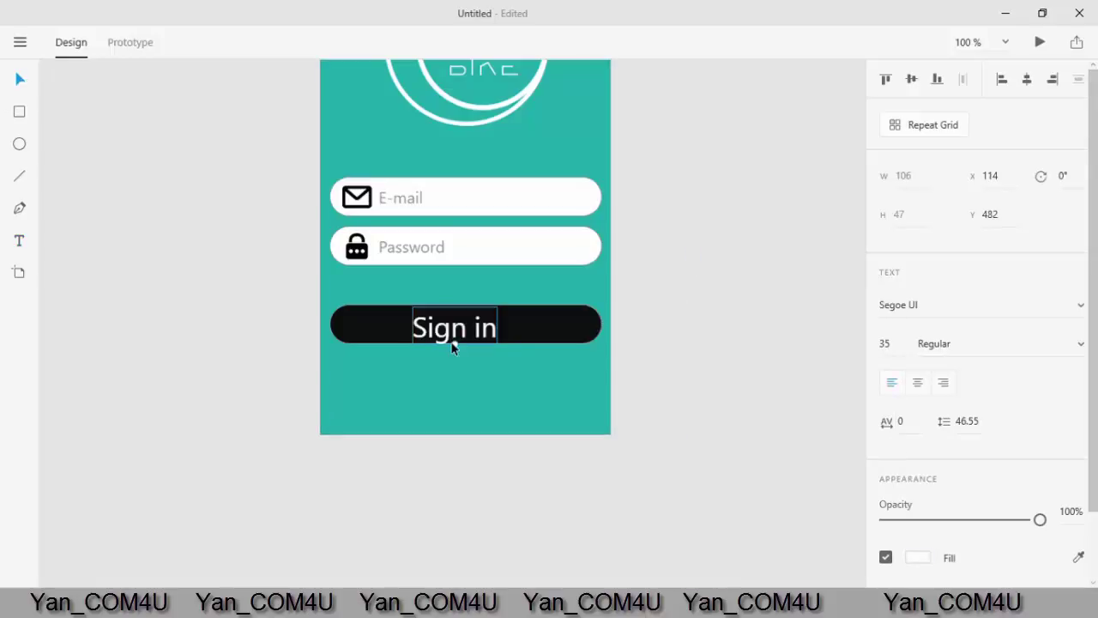
{"action": "left_click_drag", "start_coordinate": [451, 346], "coordinate": [451, 323]}
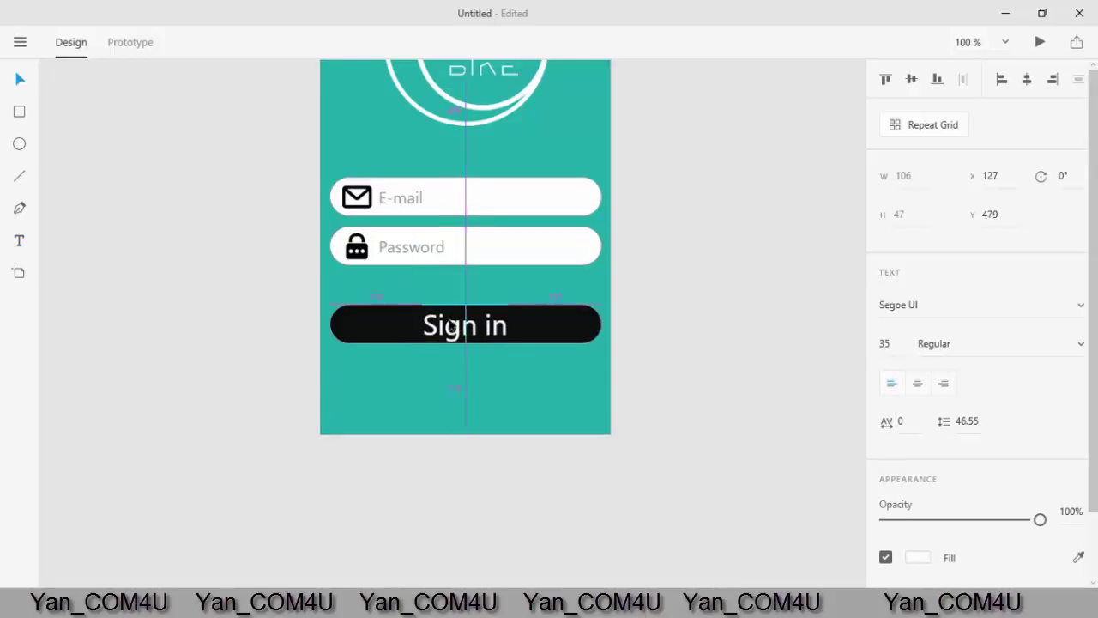
{"action": "left_click", "coordinate": [693, 330]}
Step: Shrink the black button to about 267 × 47, centre it horizontally, and nudge the "Sign in" text up to fit inside
{"action": "left_click_drag", "start_coordinate": [693, 331], "coordinate": [705, 295]}
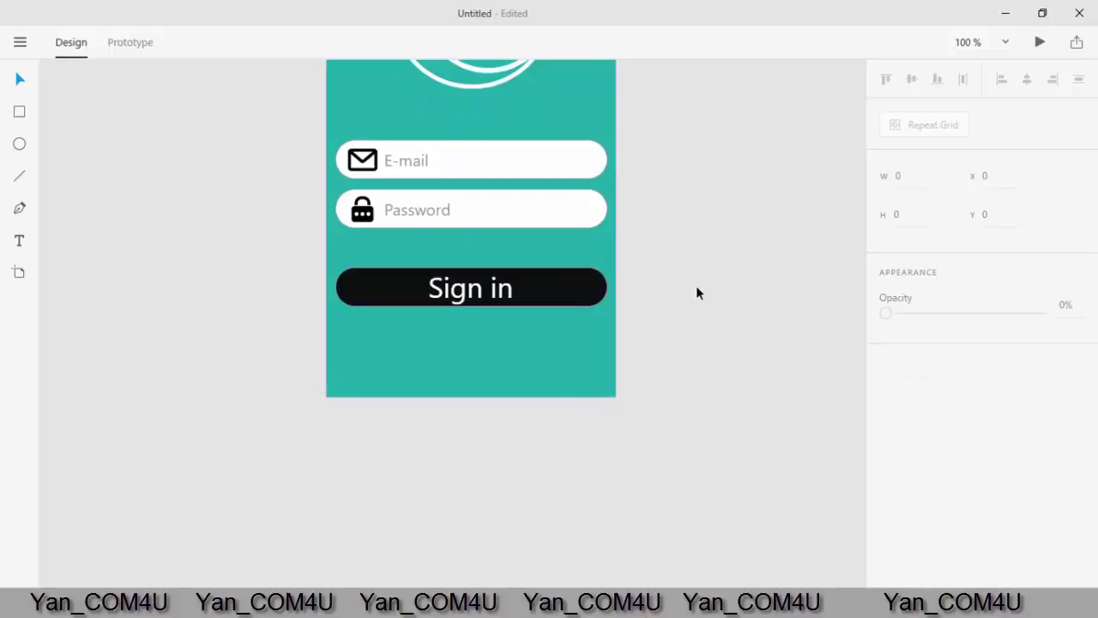
{"action": "left_click", "coordinate": [578, 292]}
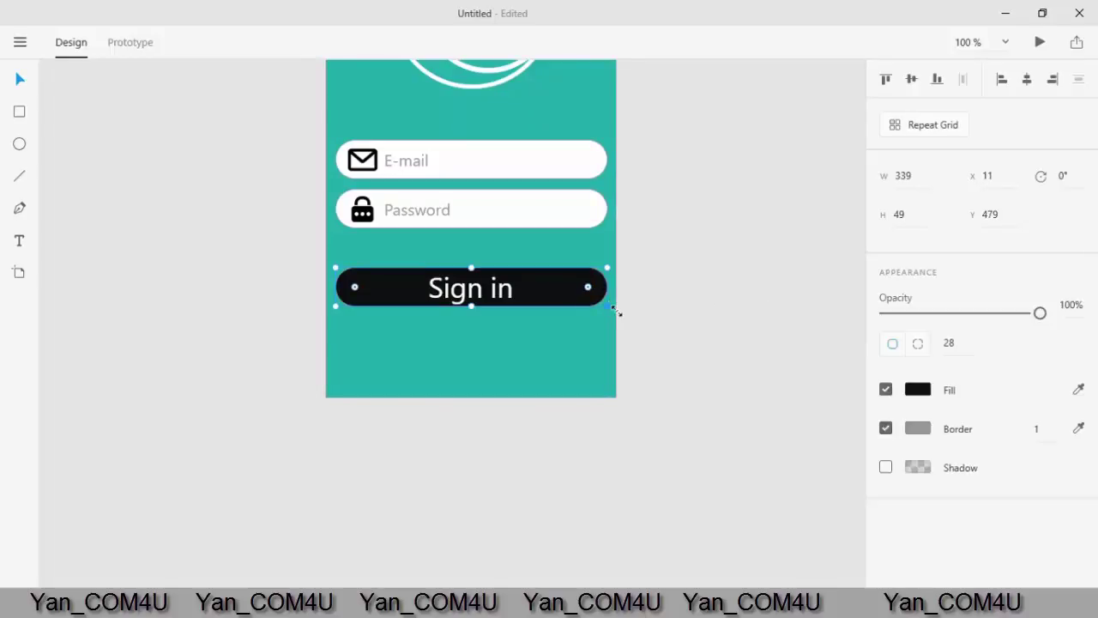
{"action": "left_click_drag", "start_coordinate": [616, 312], "coordinate": [550, 307]}
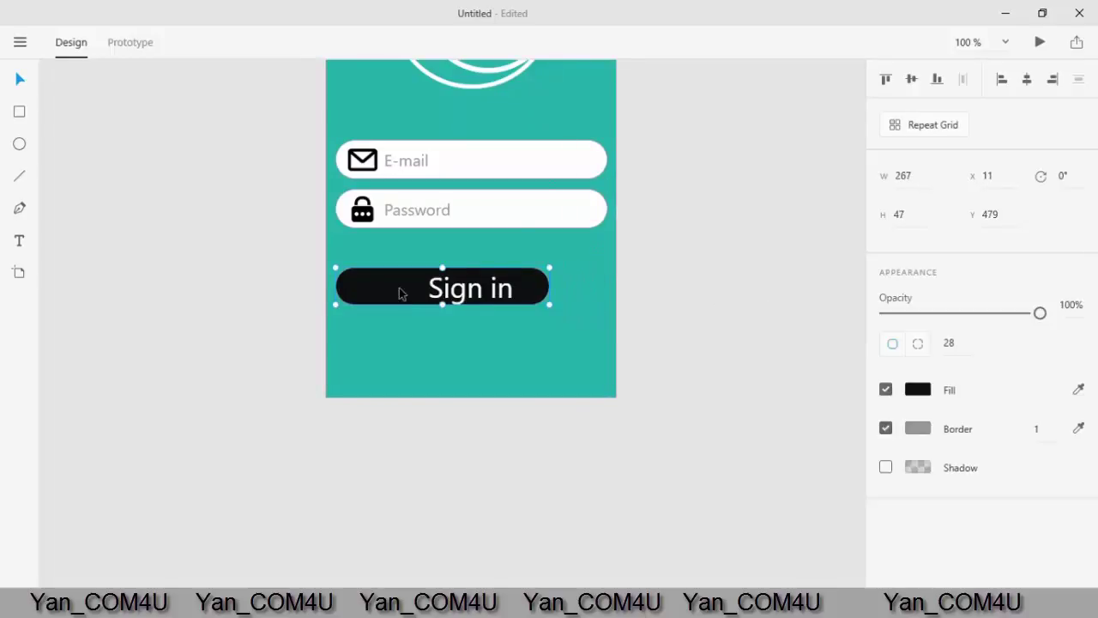
{"action": "left_click_drag", "start_coordinate": [399, 293], "coordinate": [428, 295]}
{"action": "left_click", "coordinate": [702, 308]}
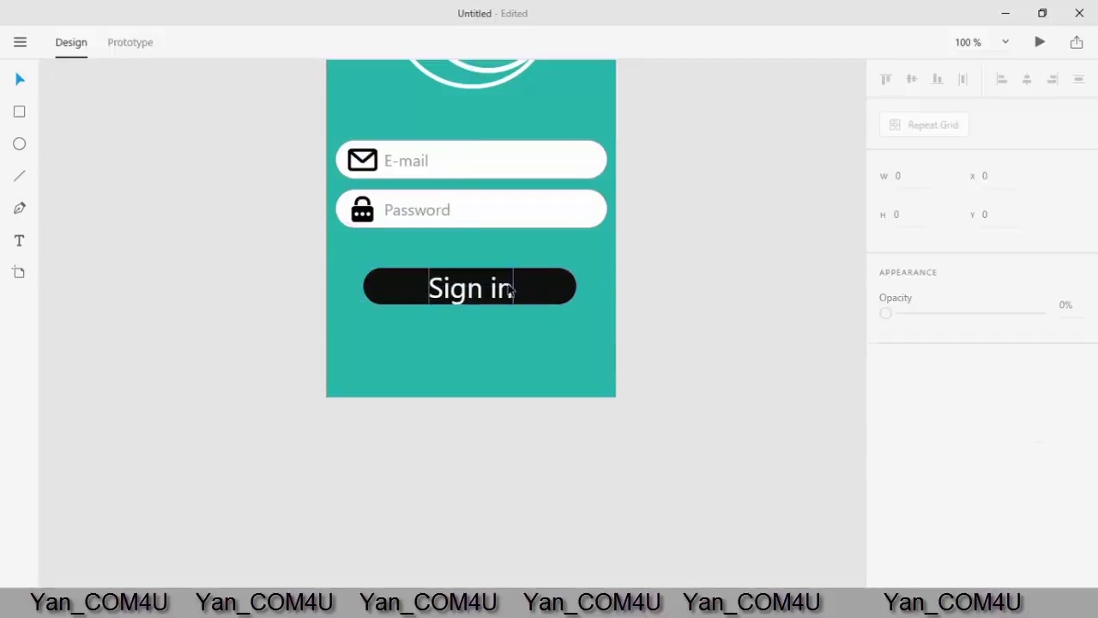
{"action": "left_click_drag", "start_coordinate": [506, 289], "coordinate": [490, 294]}
{"action": "left_click", "coordinate": [651, 301]}
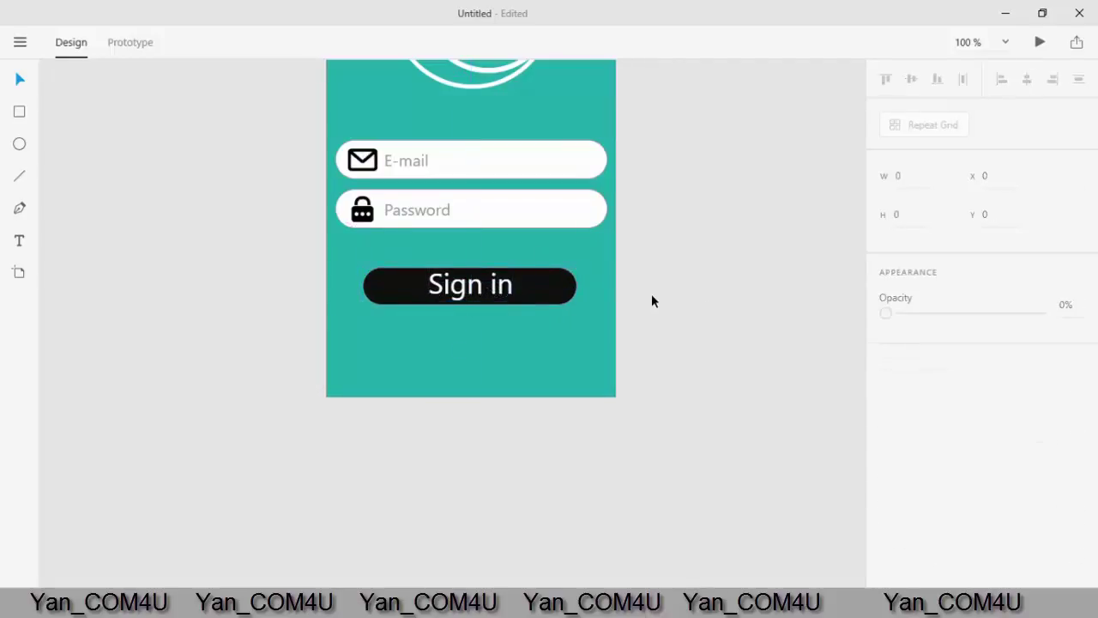
{"action": "left_click_drag", "start_coordinate": [739, 307], "coordinate": [740, 352]}
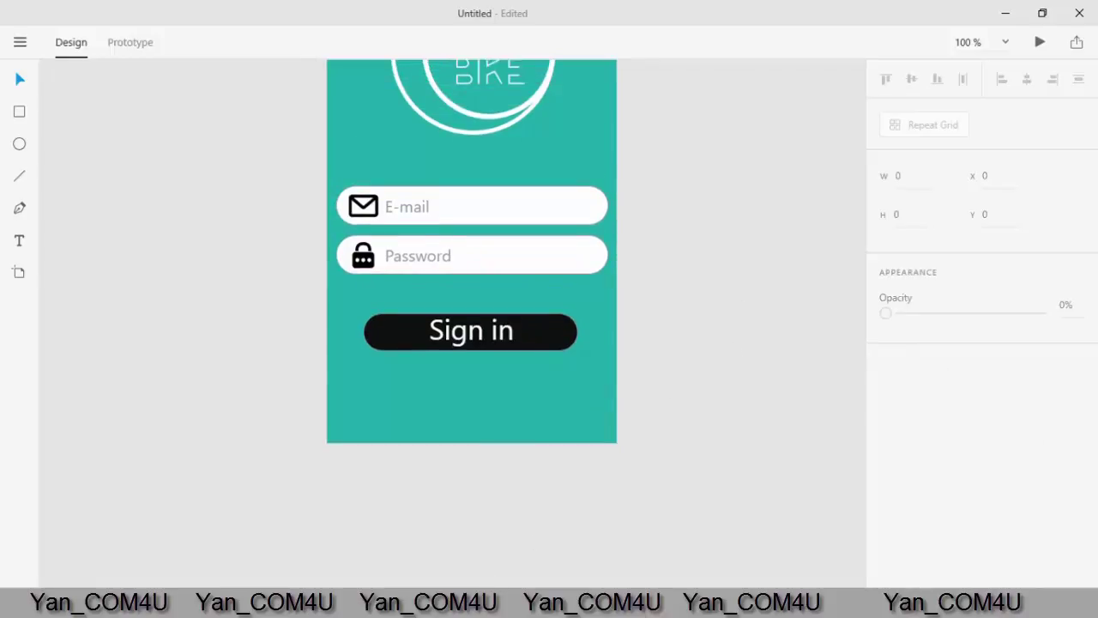
{"action": "left_click", "coordinate": [500, 585]}
{"action": "left_click", "coordinate": [441, 562]}
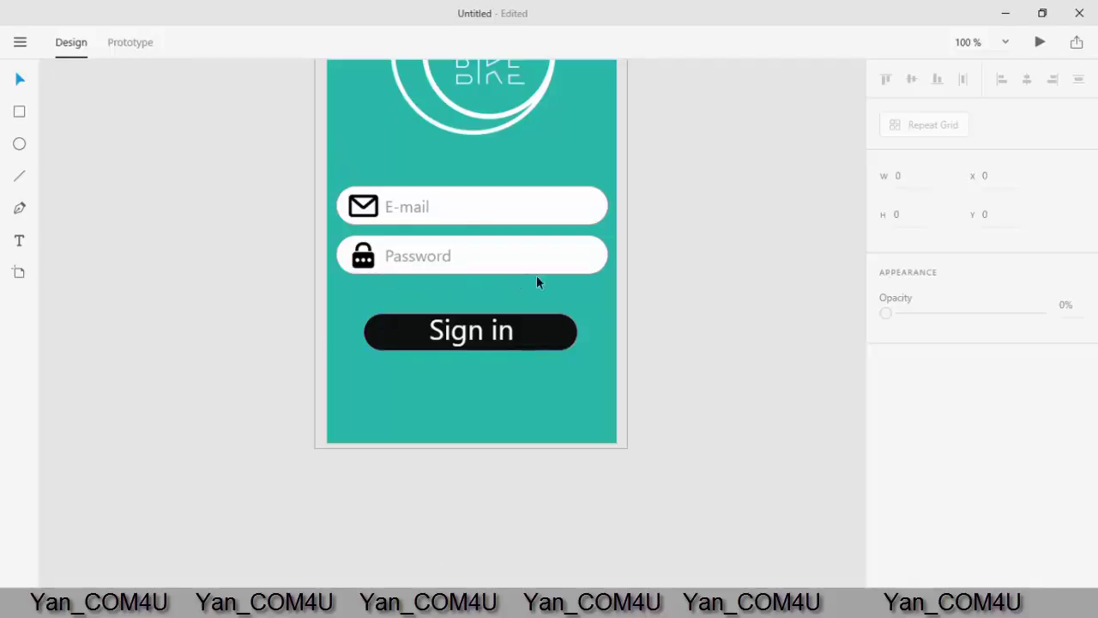
Step: Add the text "register" below the black Sign in button and change its fill to white (#FFFFFF)
{"action": "left_click", "coordinate": [19, 241]}
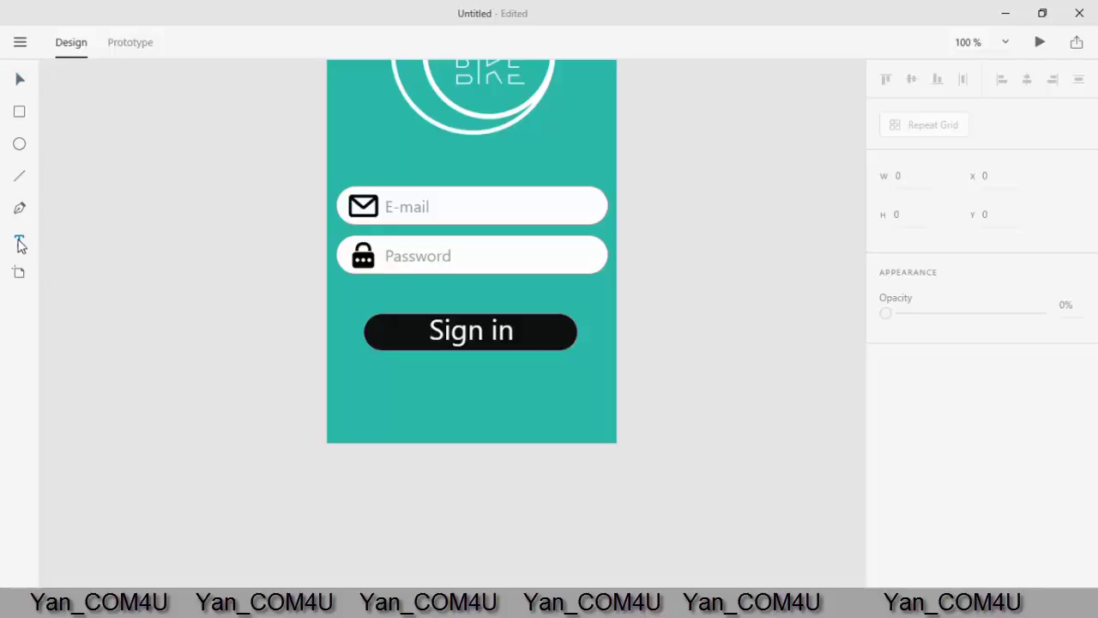
{"action": "left_click", "coordinate": [427, 371]}
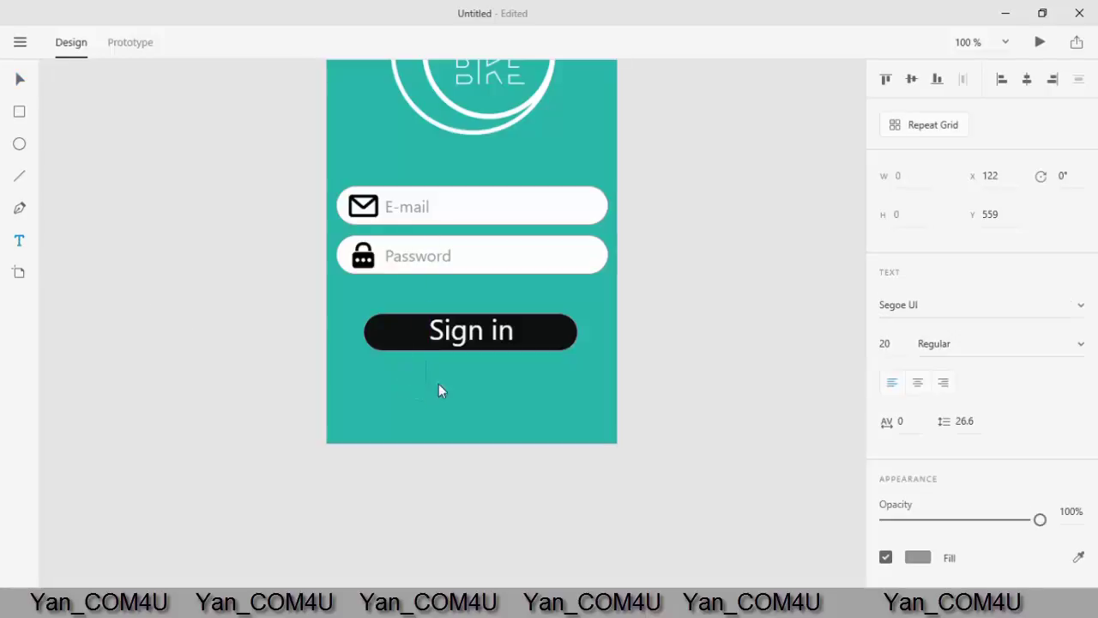
{"action": "type", "text": "register"}
{"action": "key", "text": "ctrl+a"}
{"action": "left_click", "coordinate": [918, 558]}
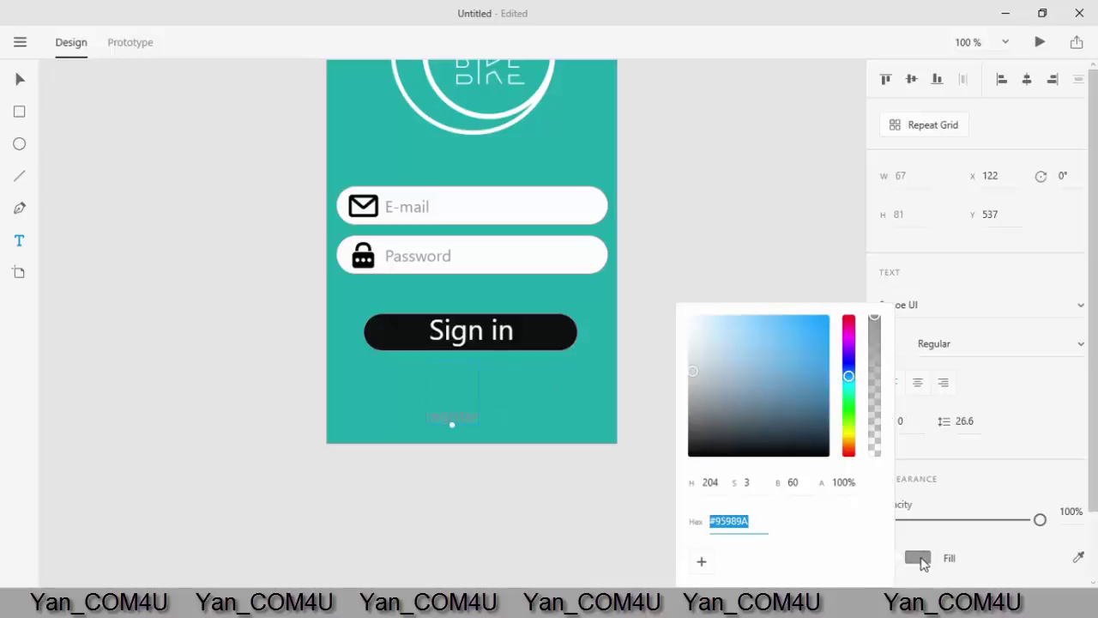
{"action": "left_click", "coordinate": [693, 317]}
{"action": "left_click_drag", "start_coordinate": [693, 317], "coordinate": [676, 286]}
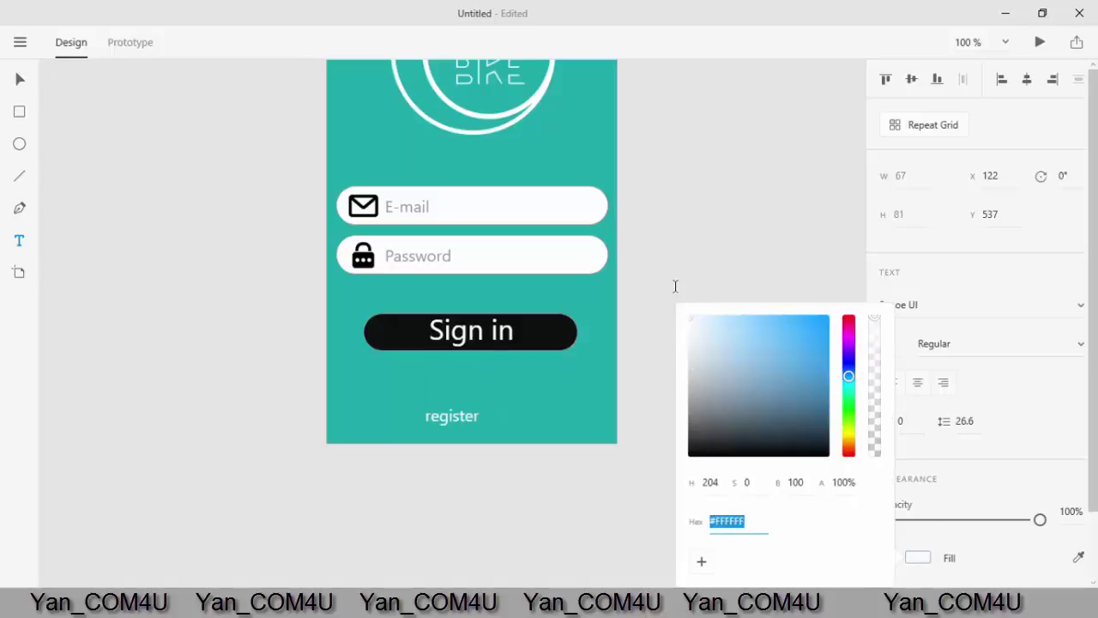
{"action": "left_click", "coordinate": [443, 401]}
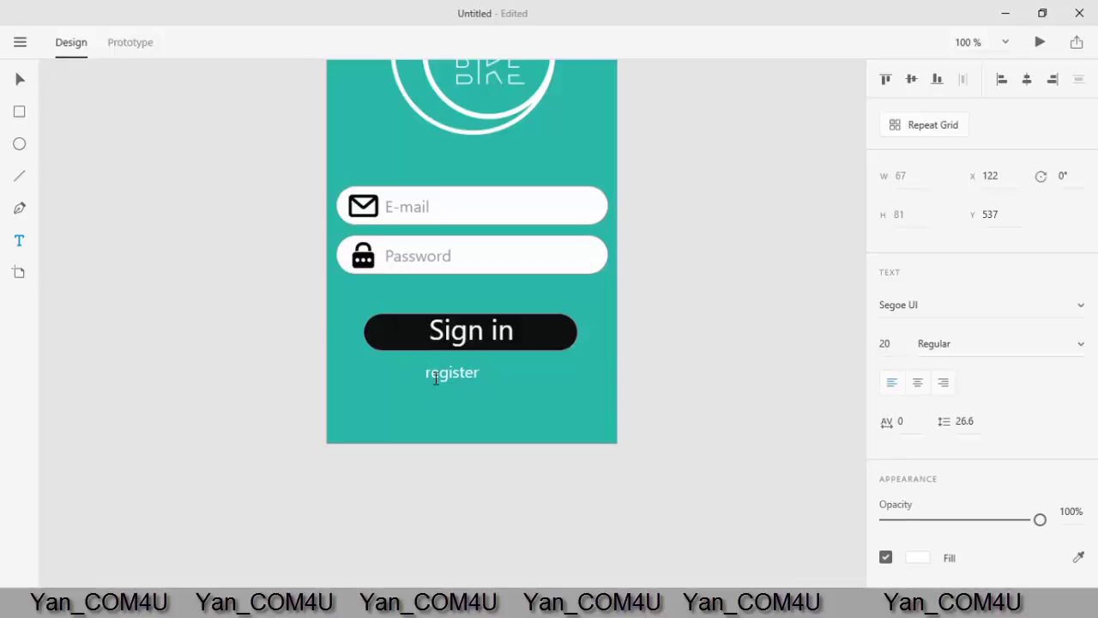
Step: Capitalise the first letter of the text so that it reads "Register"
{"action": "left_click", "coordinate": [436, 378]}
{"action": "key", "text": "BackSpace"}
{"action": "type", "text": "R"}
Step: Try font size 25 on the "Register" text and set it back to 20
{"action": "double_click", "coordinate": [435, 379]}
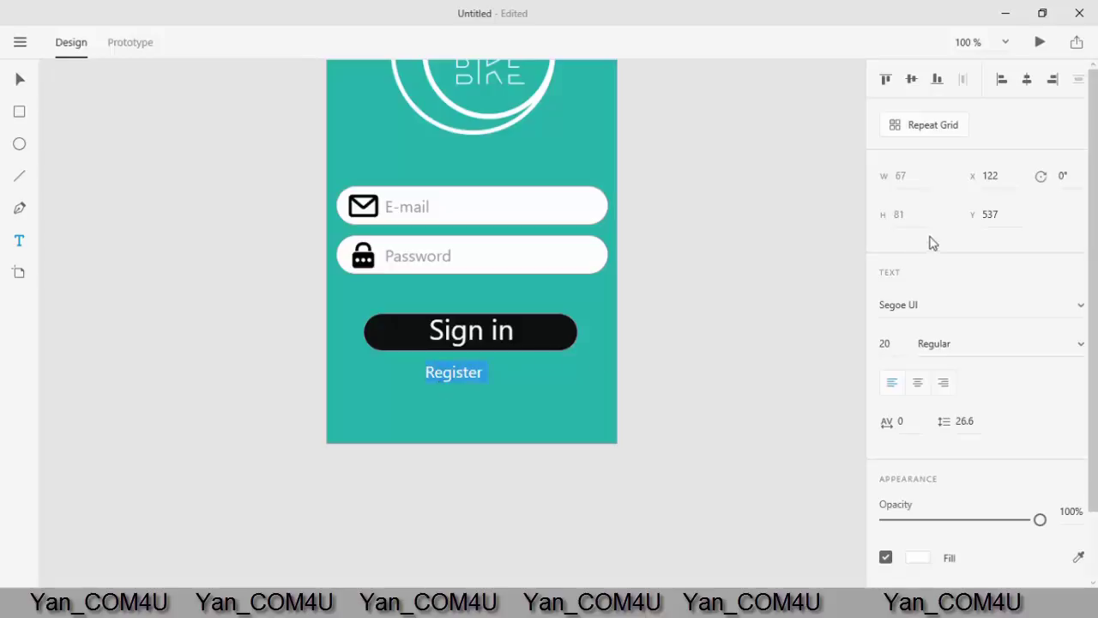
{"action": "left_click", "coordinate": [900, 351]}
{"action": "left_click", "coordinate": [900, 353]}
{"action": "key", "text": "Return"}
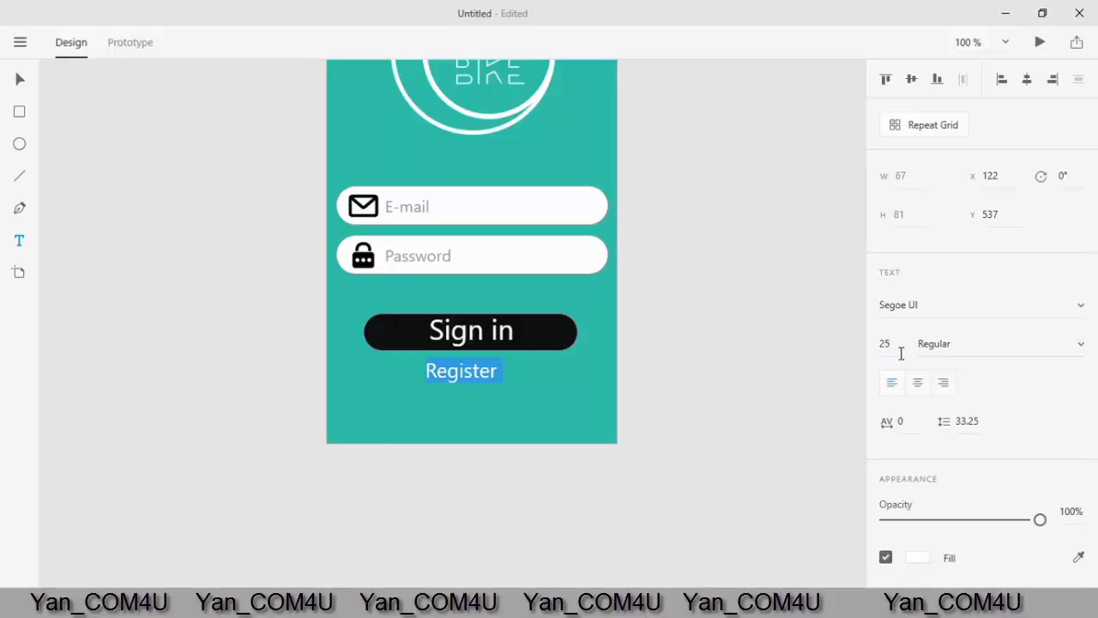
{"action": "key", "text": "BackSpace"}
{"action": "key", "text": "ctrl+z"}
{"action": "left_click", "coordinate": [901, 353]}
{"action": "key", "text": "BackSpace"}
{"action": "type", "text": "2"}
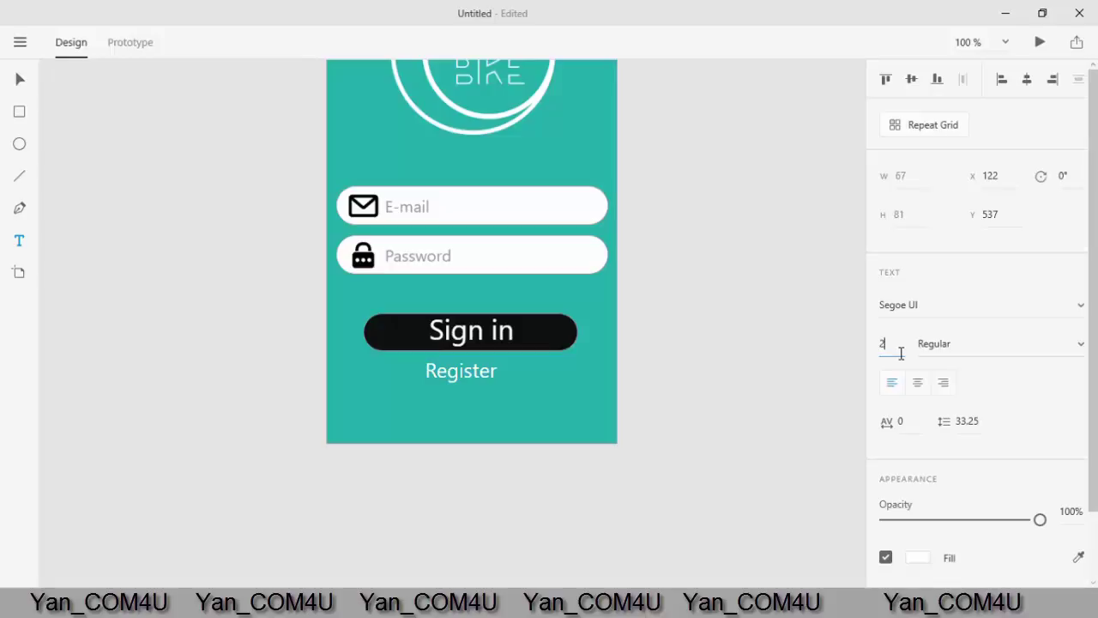
{"action": "type", "text": "0"}
{"action": "key", "text": "Return"}
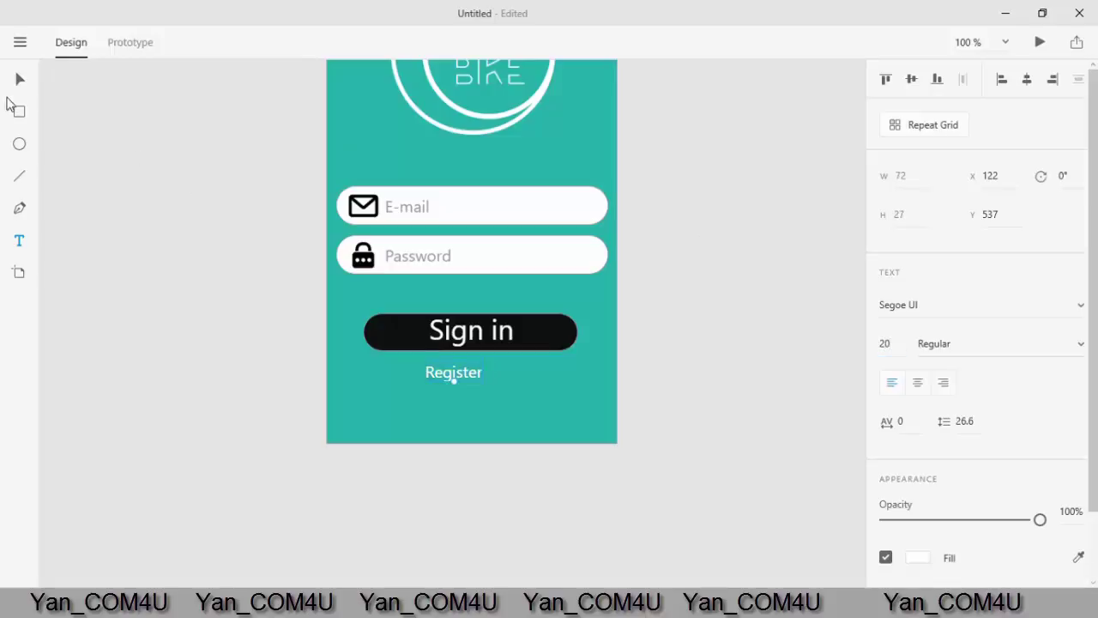
Step: Centre the "Register" text horizontally beneath the Sign in button, with a small gap below the button
{"action": "left_click", "coordinate": [19, 79]}
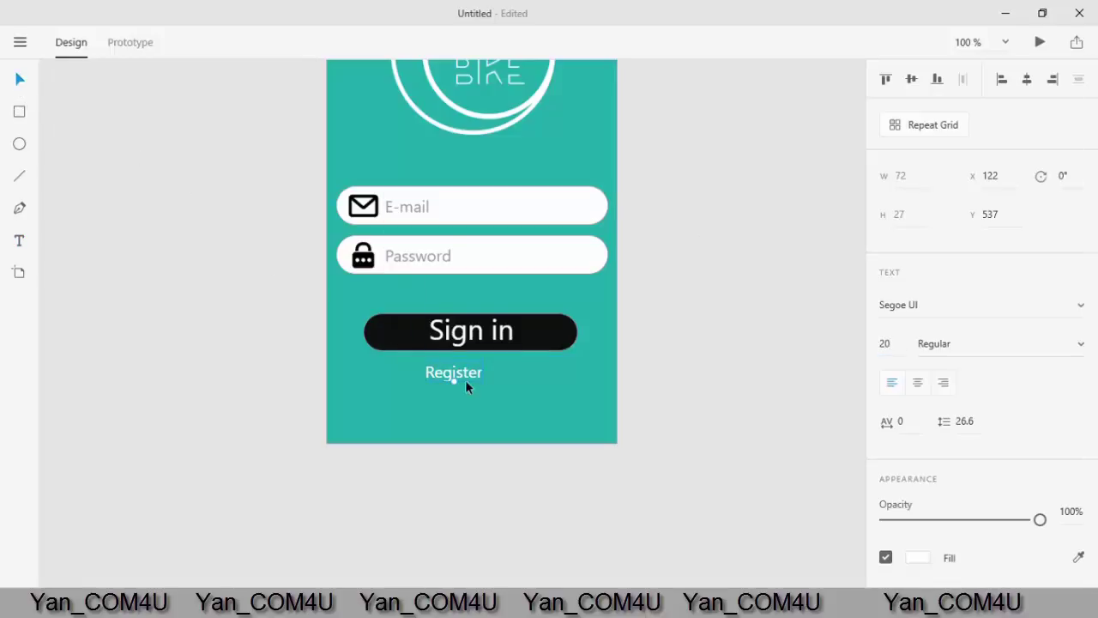
{"action": "left_click_drag", "start_coordinate": [465, 384], "coordinate": [473, 384]}
{"action": "left_click", "coordinate": [663, 393]}
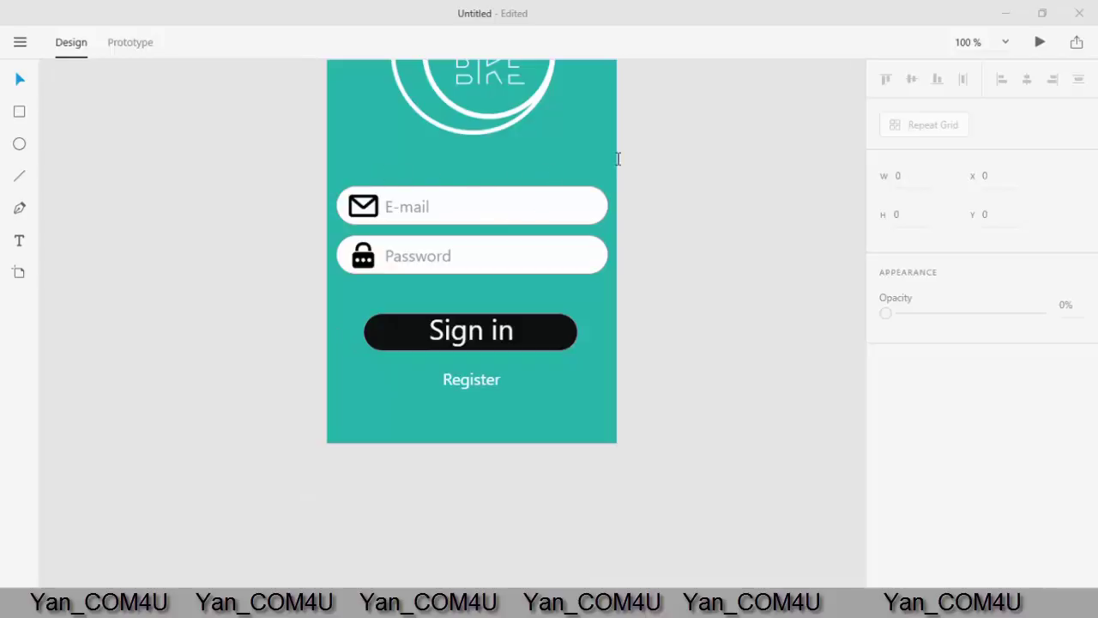
Step: Add the text "Forgot Password?" just below the password field
{"action": "key", "text": "t"}
{"action": "left_click", "coordinate": [525, 291]}
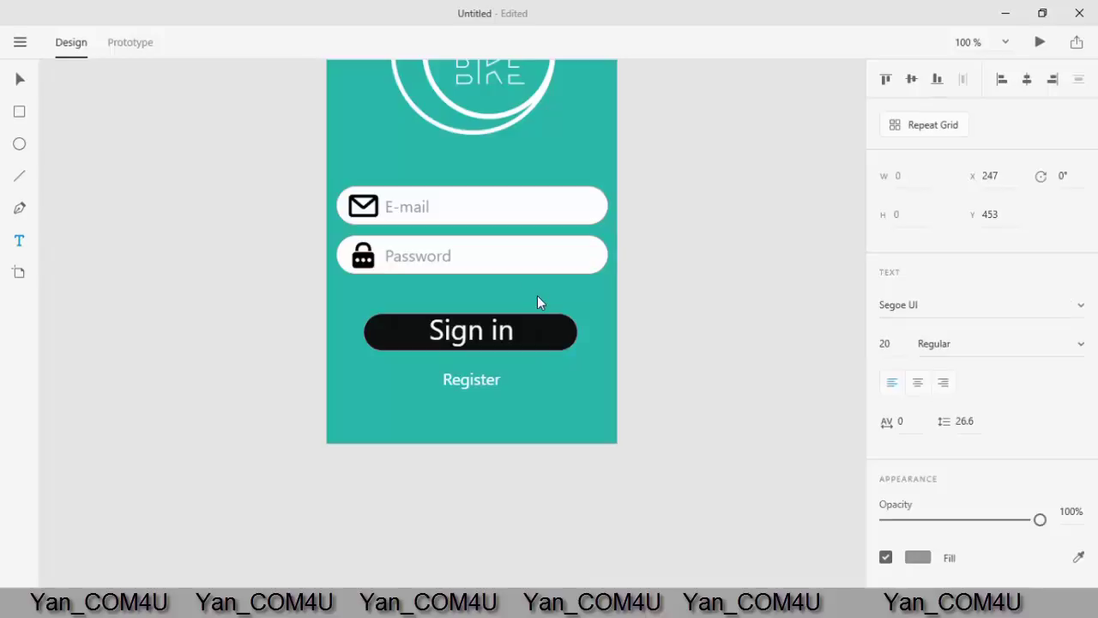
{"action": "key", "text": "ctrl+v"}
{"action": "key", "text": "Delete"}
{"action": "type", "text": "F"}
{"action": "key", "text": "End"}
{"action": "type", "text": "?"}
{"action": "key", "text": "ctrl+a"}
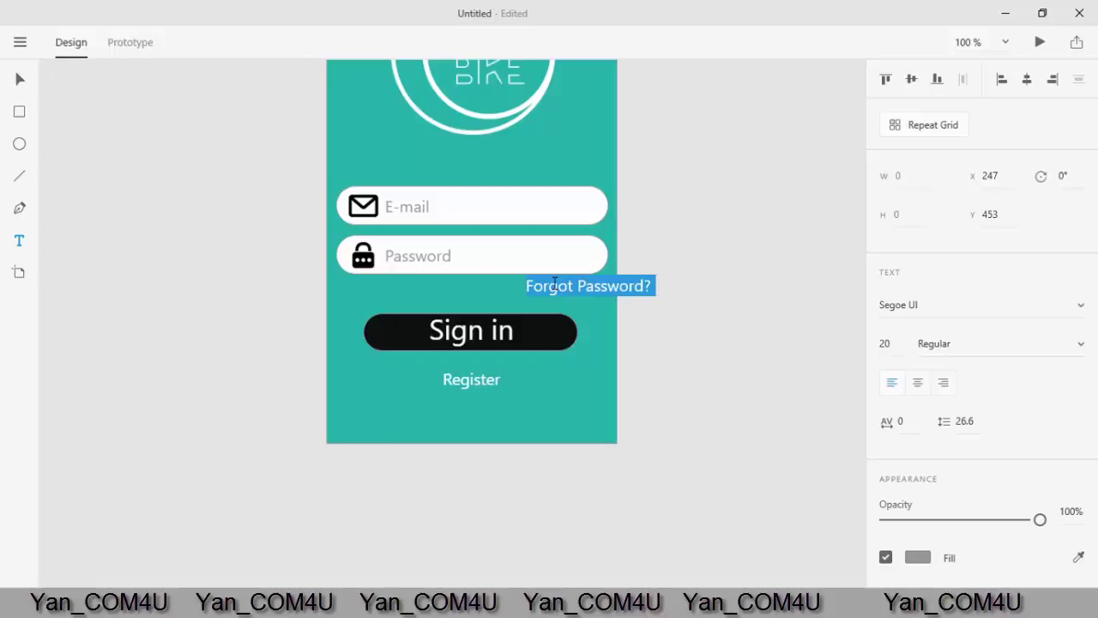
Step: Change the "Forgot Password?" text fill to white and align its right end with the password field's right edge
{"action": "left_click", "coordinate": [917, 556]}
{"action": "left_click_drag", "start_coordinate": [711, 335], "coordinate": [686, 301]}
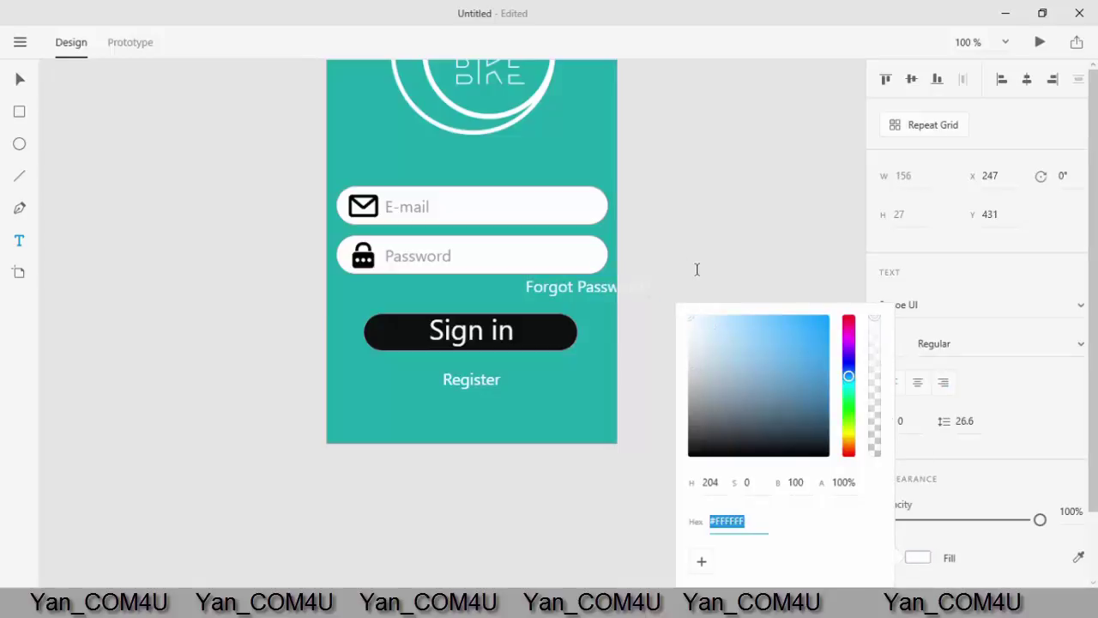
{"action": "key", "text": "Escape"}
{"action": "key", "text": "Escape"}
{"action": "left_click_drag", "start_coordinate": [534, 295], "coordinate": [513, 300]}
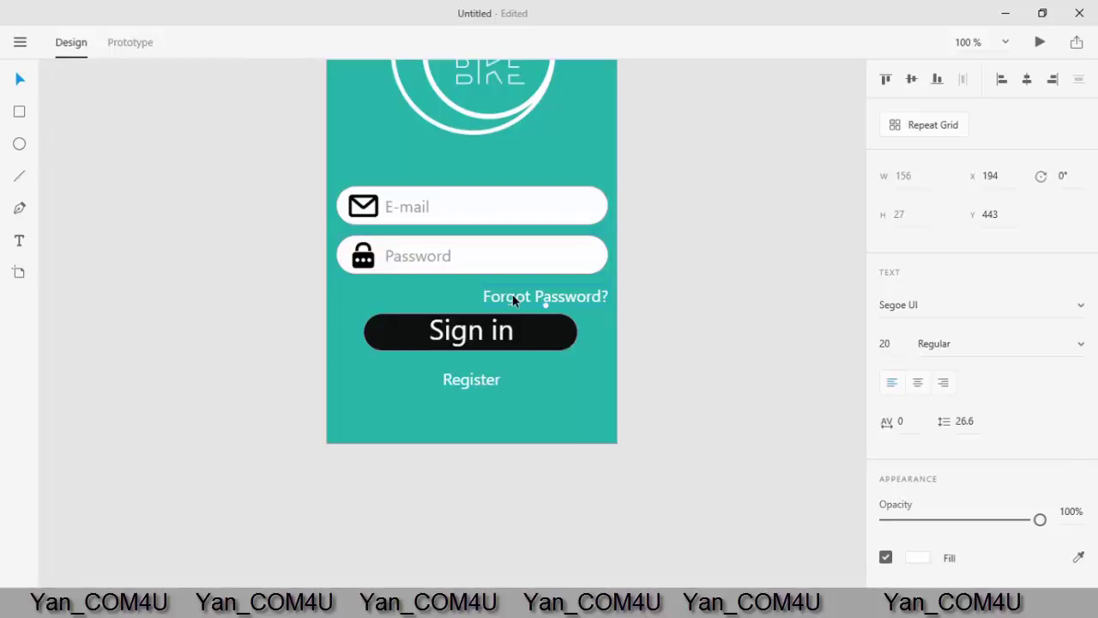
Step: Move the "Register" text and the Sign in button with its label down to leave space below "Forgot Password?"
{"action": "left_click_drag", "start_coordinate": [483, 380], "coordinate": [480, 402]}
{"action": "left_click", "coordinate": [507, 334]}
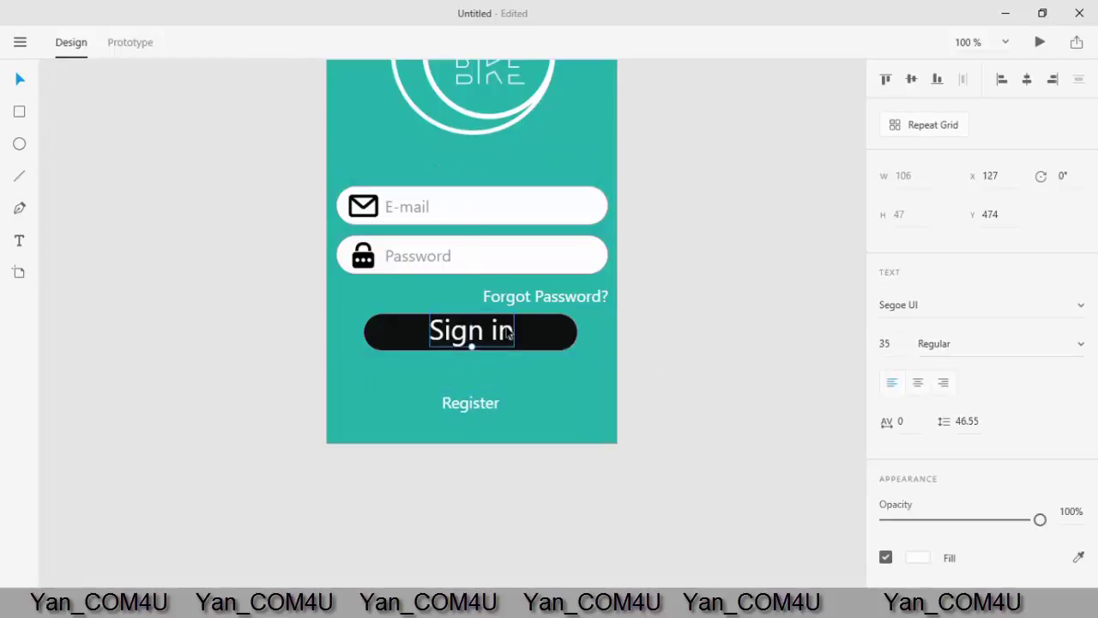
{"action": "left_click", "coordinate": [541, 340], "text": "shift"}
{"action": "left_click_drag", "start_coordinate": [542, 339], "coordinate": [540, 380]}
{"action": "left_click", "coordinate": [746, 372]}
Step: Move the two input fields, both text links and the Sign in button up together, closer to the logo
{"action": "left_click_drag", "start_coordinate": [746, 372], "coordinate": [631, 496]}
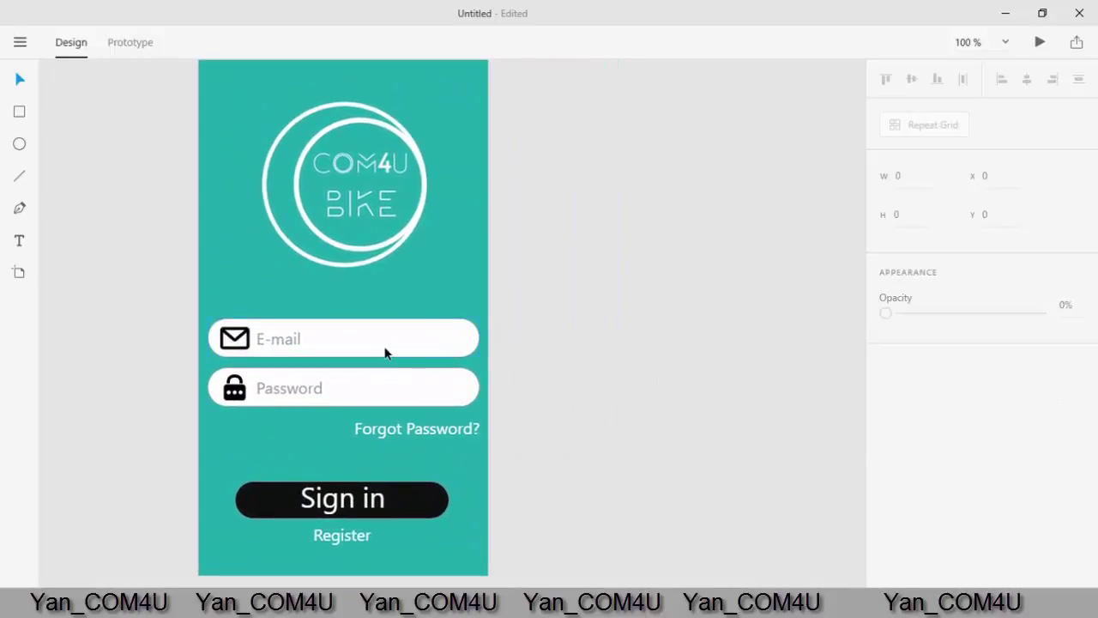
{"action": "left_click_drag", "start_coordinate": [199, 298], "coordinate": [550, 569]}
{"action": "left_click_drag", "start_coordinate": [385, 424], "coordinate": [384, 380]}
{"action": "left_click", "coordinate": [562, 397]}
Step: Shift the Sign in button, its label and the "Register" text slightly up together, keeping them centred horizontally
{"action": "left_click_drag", "start_coordinate": [562, 396], "coordinate": [575, 318]}
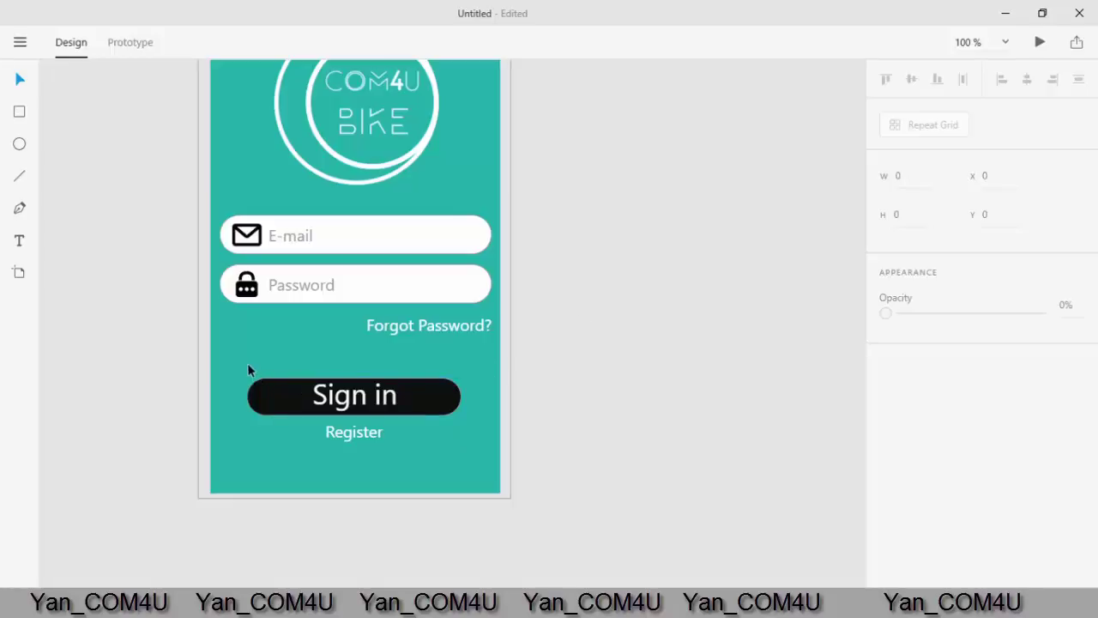
{"action": "left_click_drag", "start_coordinate": [247, 368], "coordinate": [495, 466]}
{"action": "left_click_drag", "start_coordinate": [421, 420], "coordinate": [420, 410]}
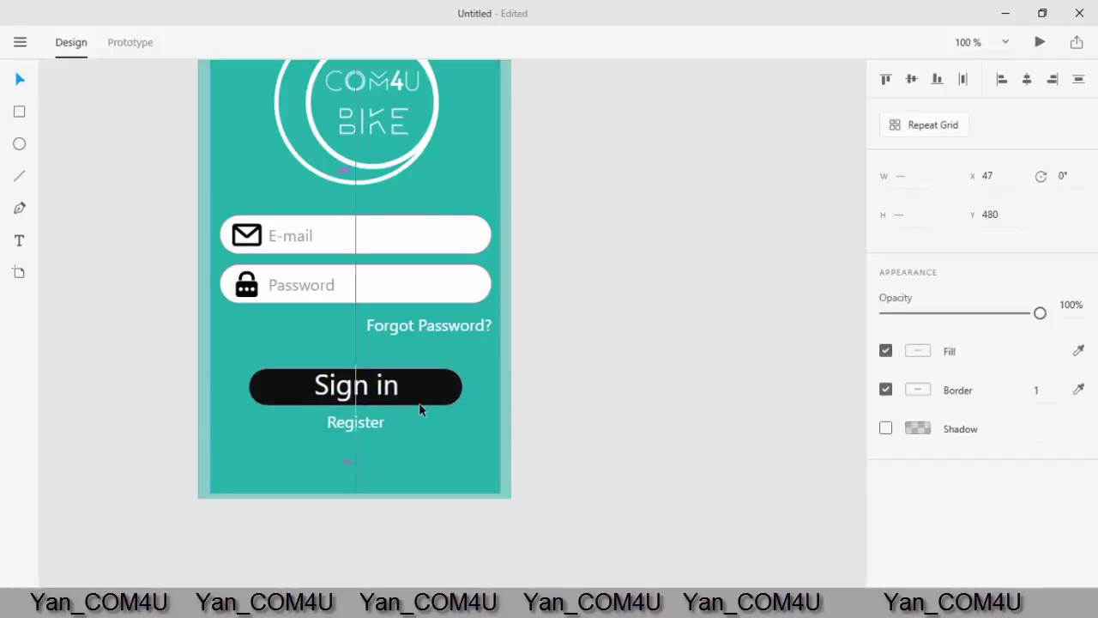
{"action": "left_click", "coordinate": [664, 384]}
Step: Add the text "Versions1.001.16" near the artboard's lower right corner
{"action": "left_click", "coordinate": [20, 240]}
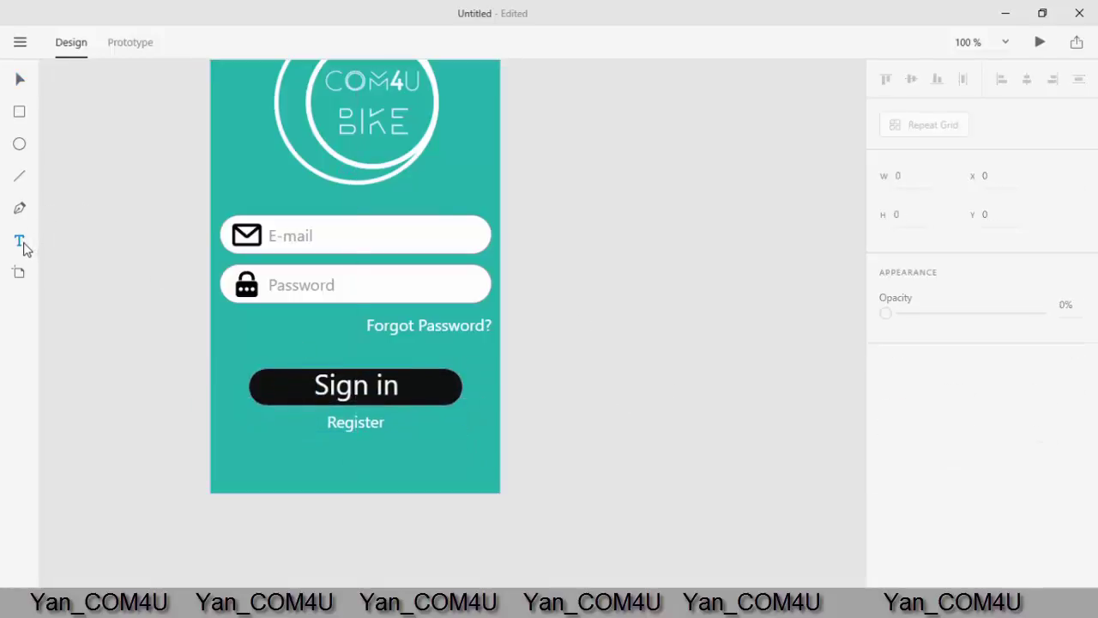
{"action": "left_click", "coordinate": [397, 496]}
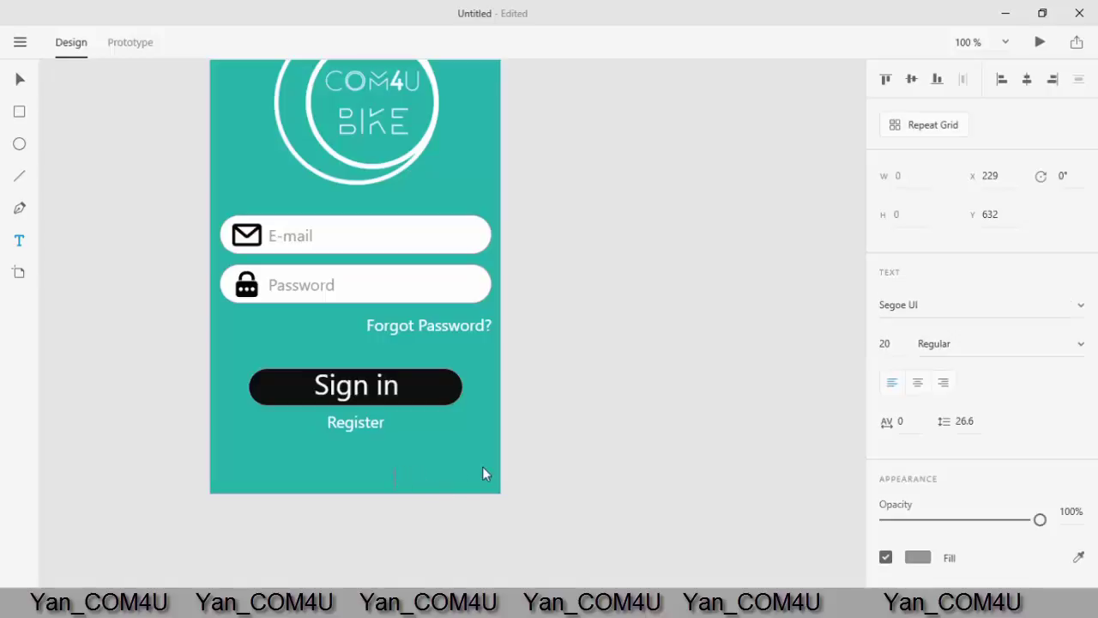
{"action": "key", "text": "Escape"}
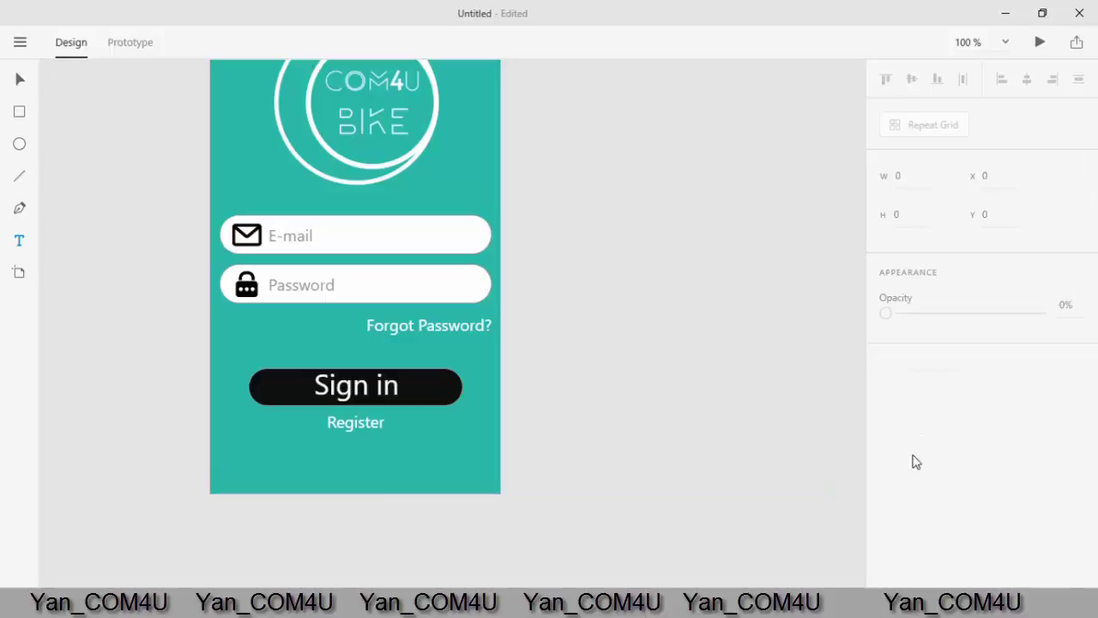
{"action": "left_click", "coordinate": [419, 459]}
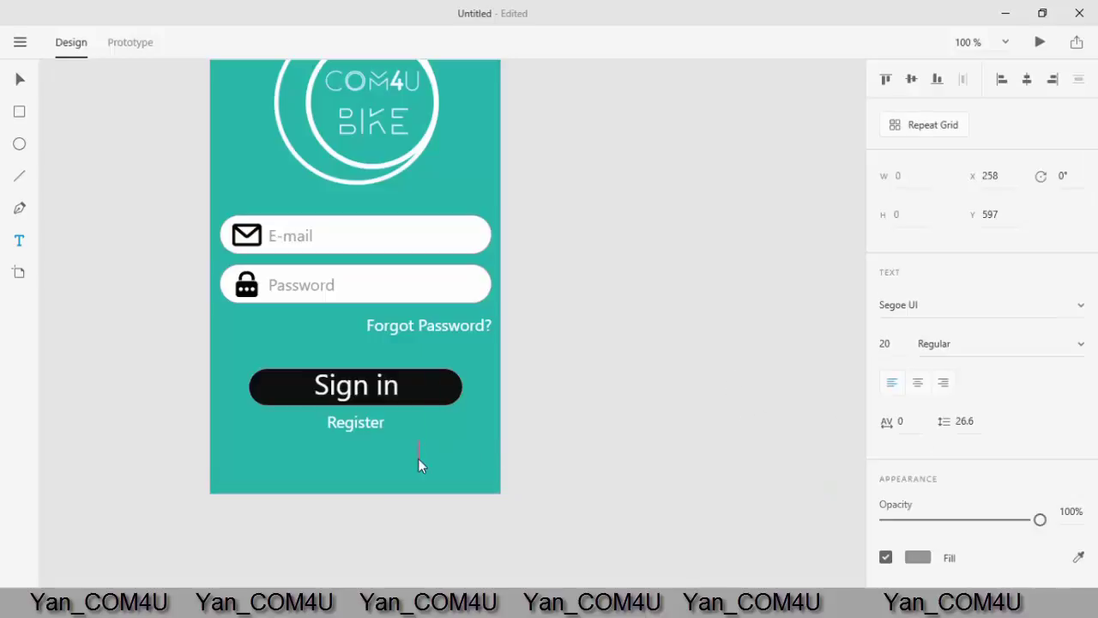
{"action": "key", "text": "Escape"}
{"action": "left_click", "coordinate": [432, 478]}
{"action": "key", "text": "BackSpace"}
{"action": "type", "text": "001."}
{"action": "type", "text": "16"}
Step: Change the version text's fill to white
{"action": "left_click_drag", "start_coordinate": [429, 468], "coordinate": [816, 483]}
{"action": "left_click", "coordinate": [918, 557]}
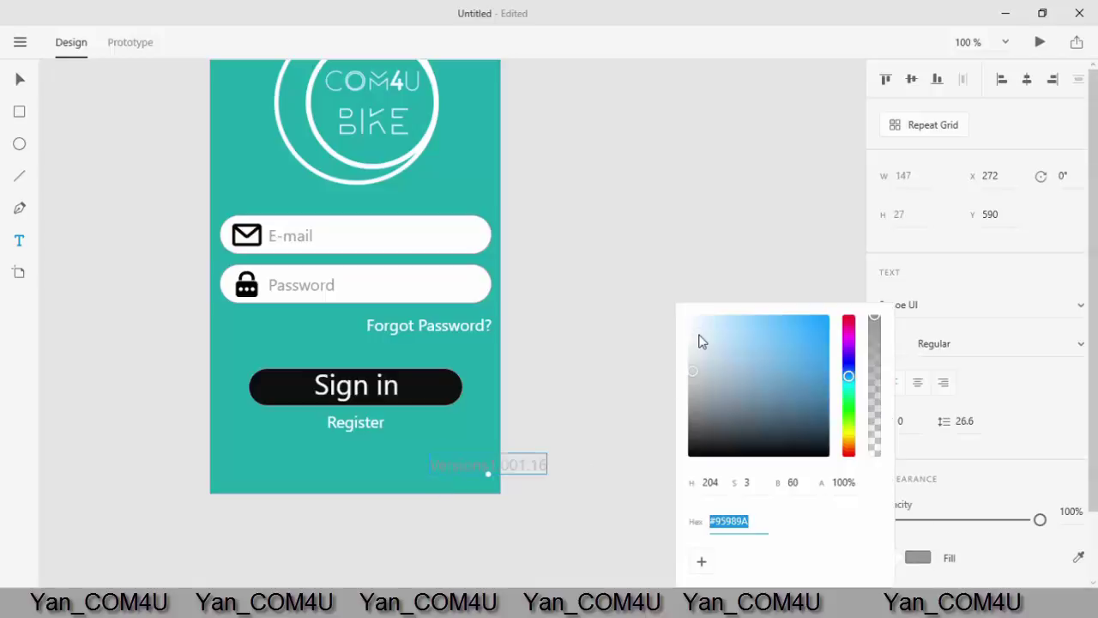
{"action": "left_click_drag", "start_coordinate": [698, 340], "coordinate": [693, 306]}
{"action": "left_click", "coordinate": [13, 129]}
{"action": "left_click", "coordinate": [21, 80]}
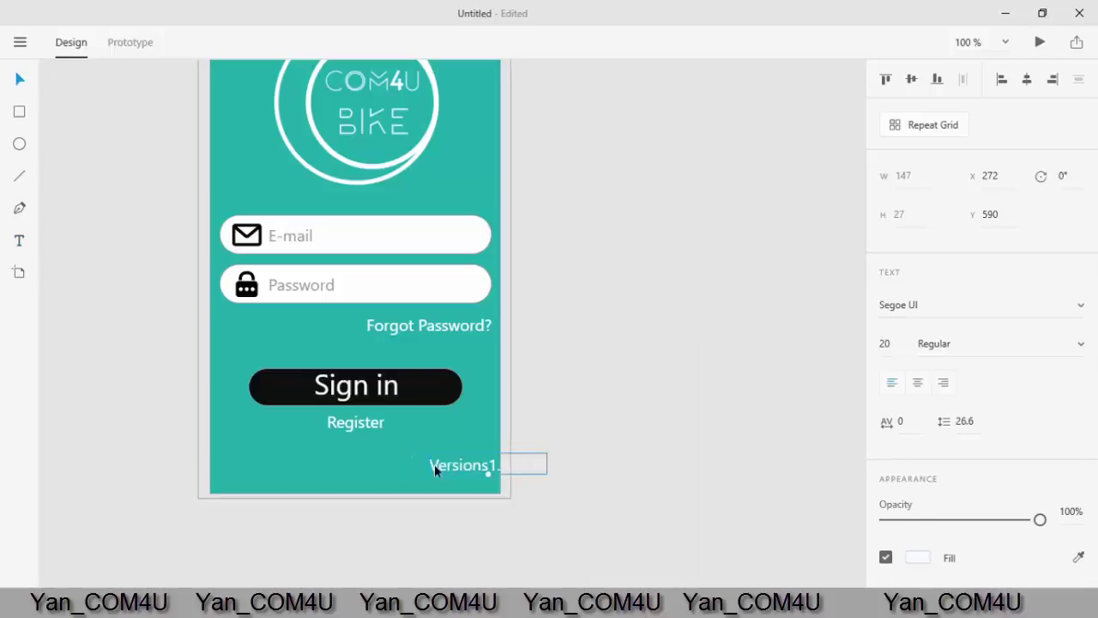
Step: Set the version text's font size to 12 and move it into the artboard's lower right corner
{"action": "left_click", "coordinate": [876, 347]}
{"action": "type", "text": "12"}
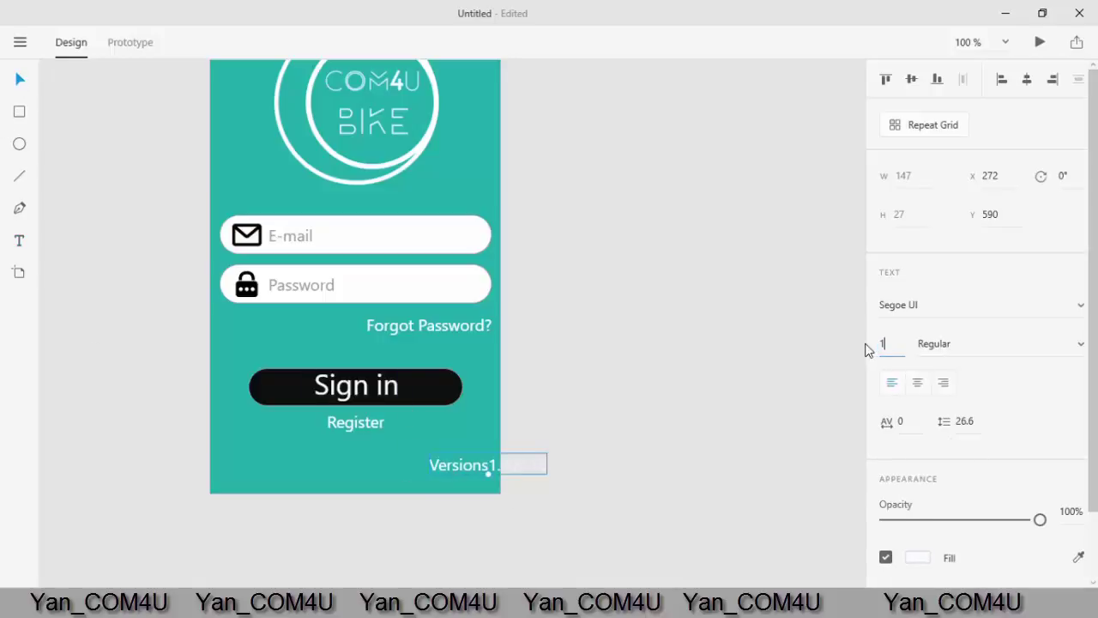
{"action": "left_click", "coordinate": [718, 412]}
{"action": "left_click", "coordinate": [466, 467]}
{"action": "left_click_drag", "start_coordinate": [466, 466], "coordinate": [471, 489]}
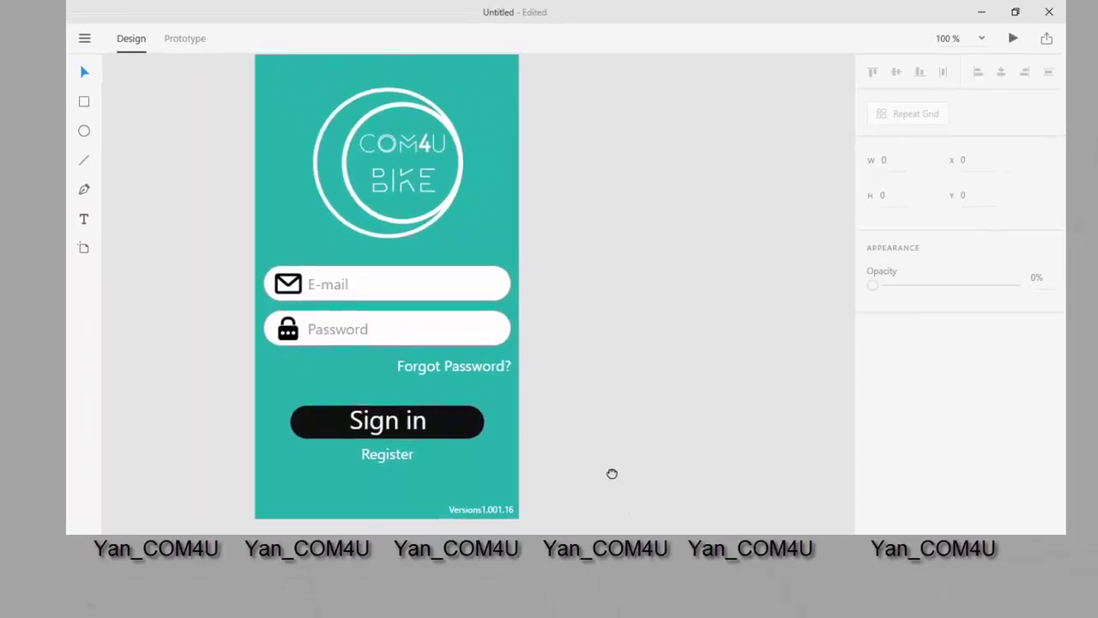
{"action": "left_click_drag", "start_coordinate": [613, 472], "coordinate": [637, 481]}
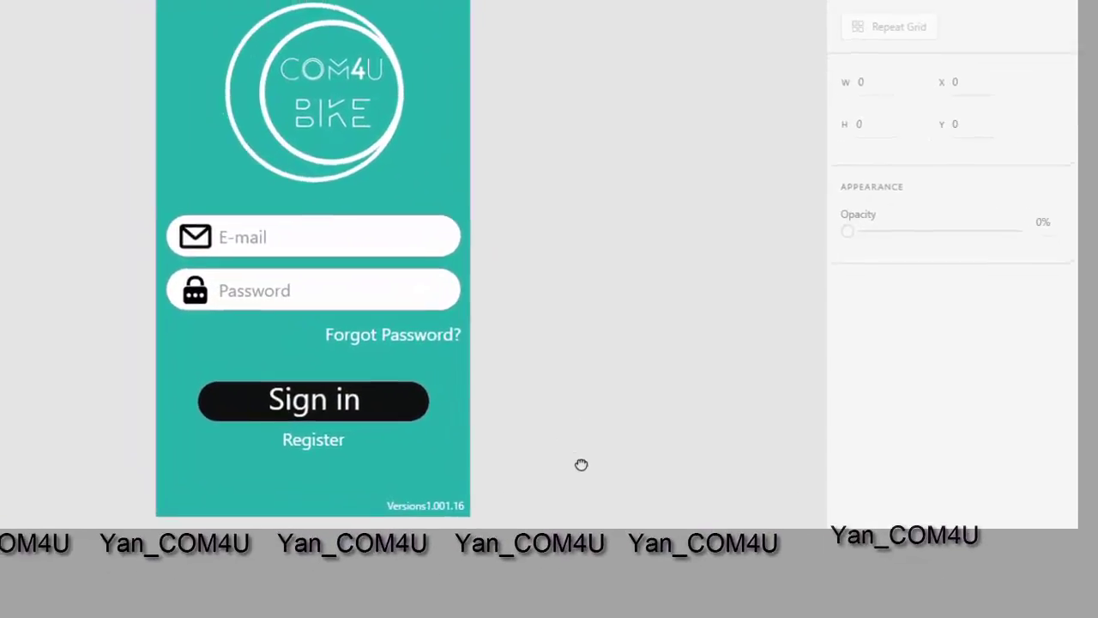